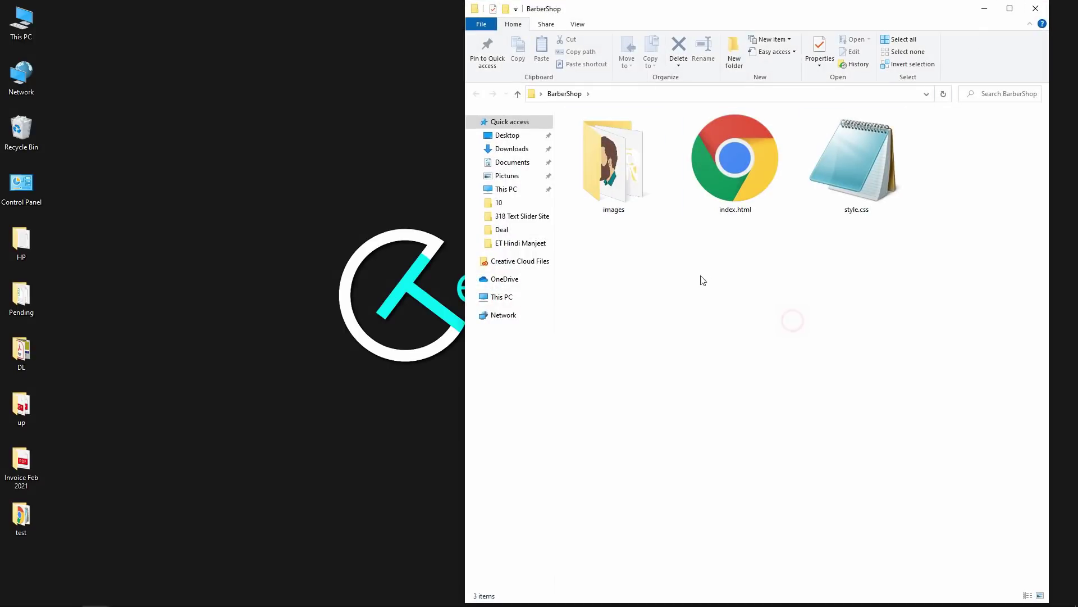
# - Select images, index.html and style.css together in the BarberShop folder
pyautogui.hotkey('ctrl', 'a')
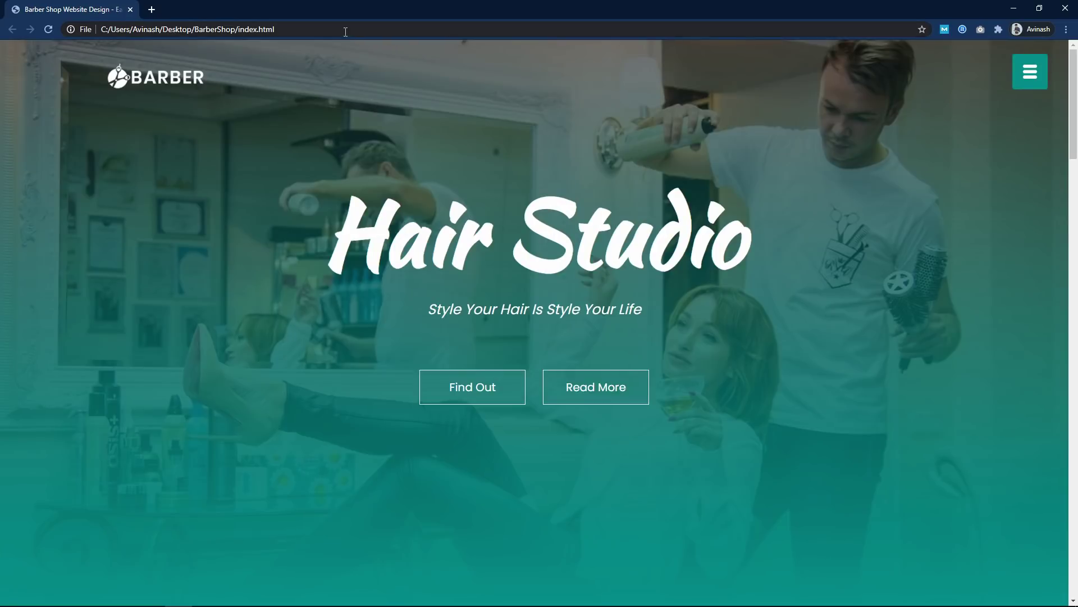
# - Preview the local Hair Studio index.html in Chrome, showing its file:/// path and scrolling the page
pyautogui.click(344, 31)
pyautogui.click(317, 30)
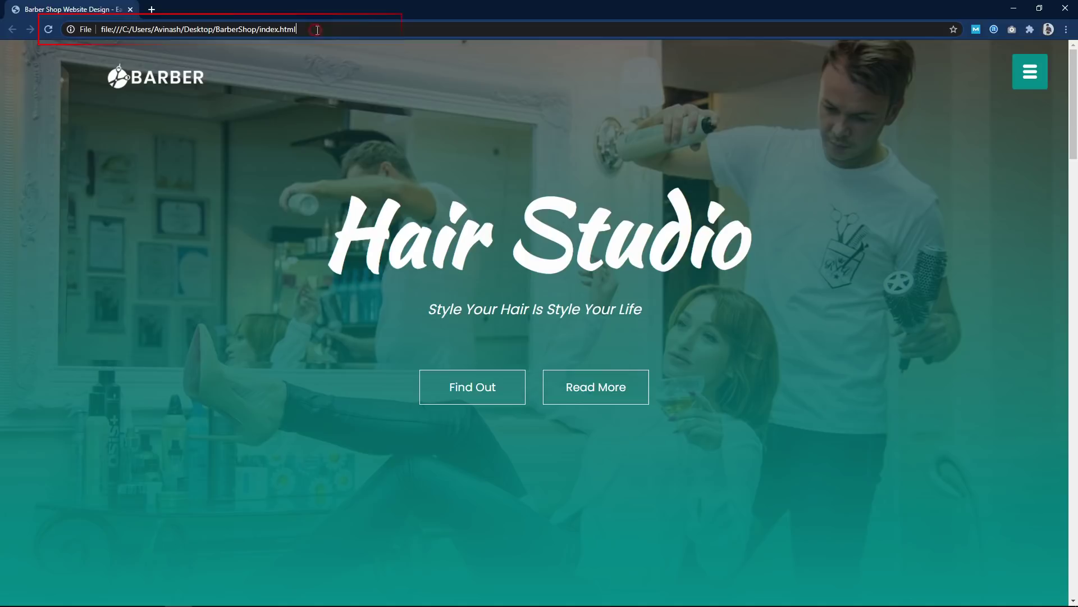
pyautogui.moveTo(365, 30); pyautogui.dragTo(92, 29)
pyautogui.click(333, 34)
pyautogui.moveTo(1077, 116); pyautogui.dragTo(1077, 113)
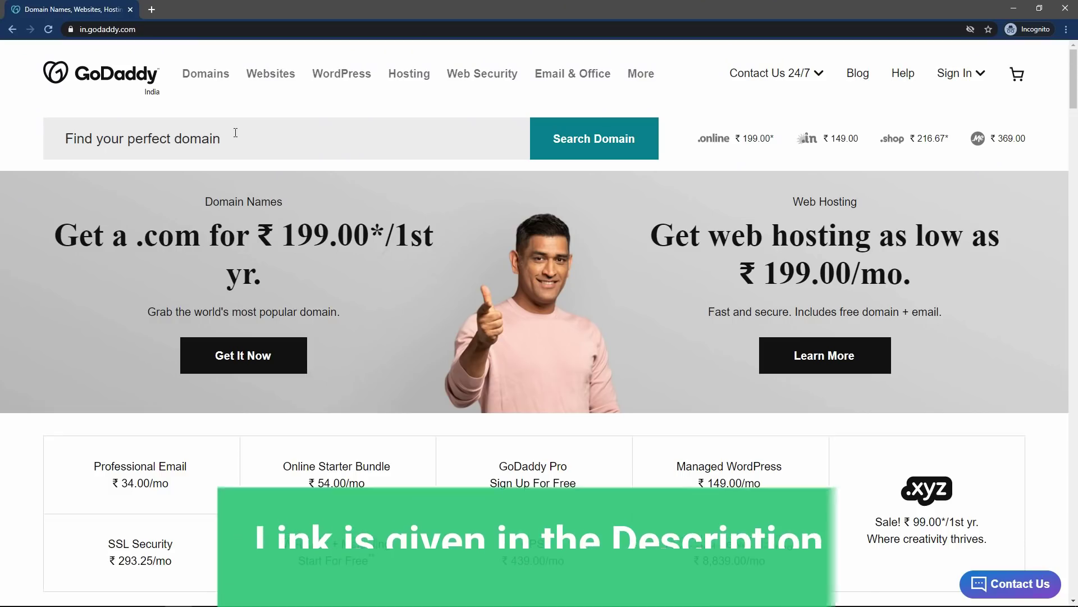
# - Search GoDaddy's domain box for barberstore.com to check its availability
pyautogui.click(234, 135)
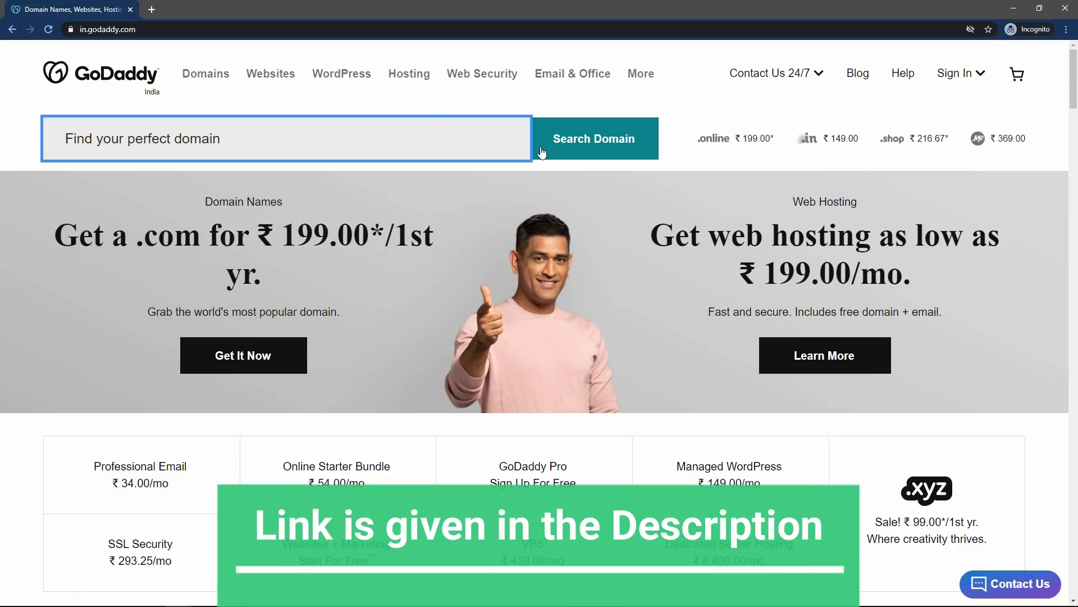
pyautogui.click(235, 134)
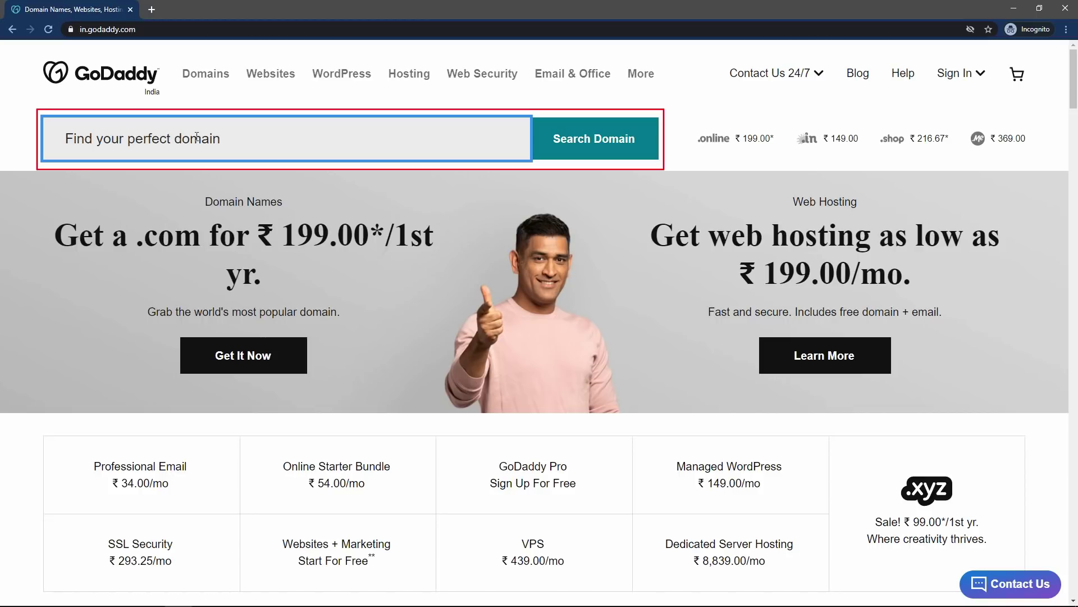
pyautogui.write('barberstore.com')
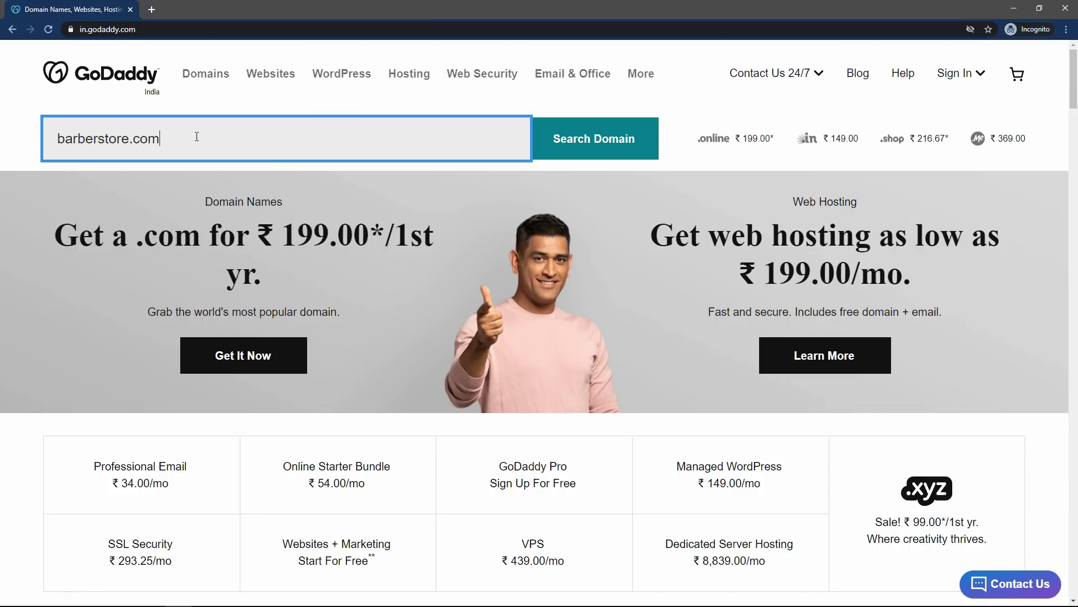
pyautogui.press('Return')
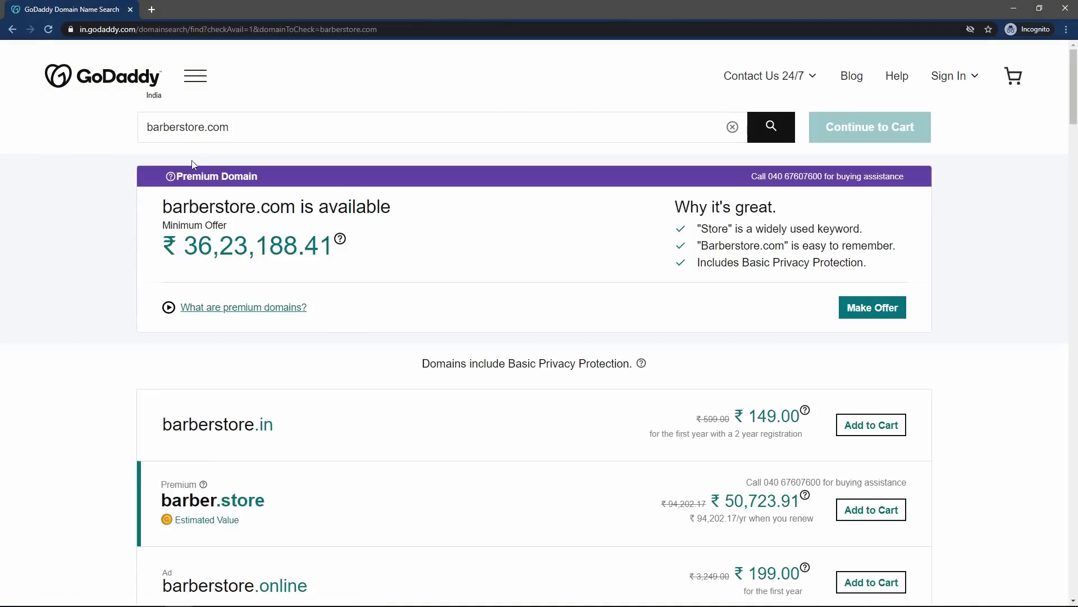
# - Review the barberstore.com result and its Premium Domain label
pyautogui.tripleClick(182, 177)
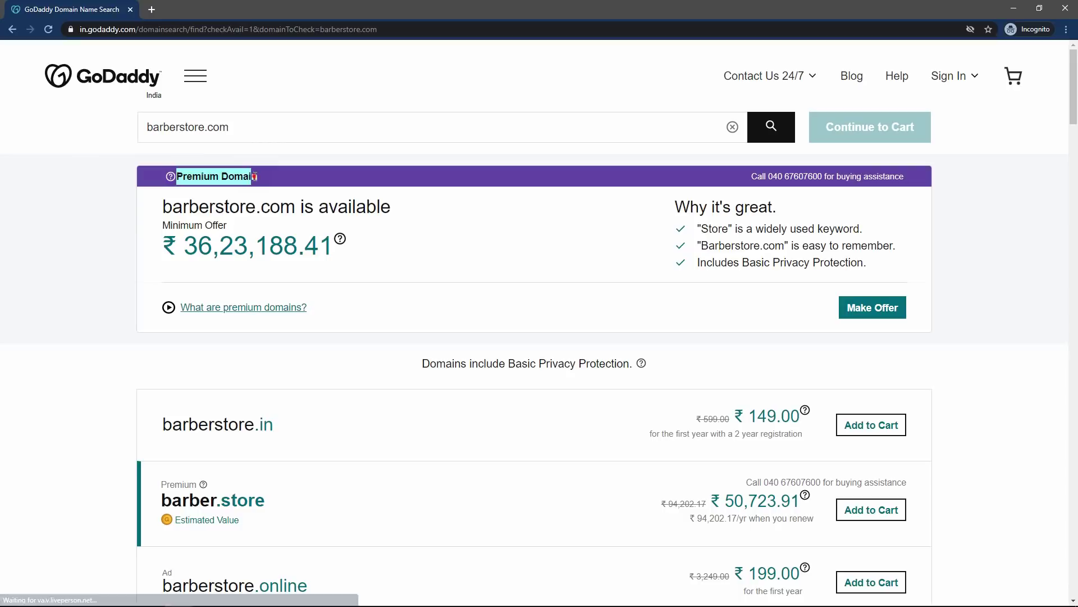
pyautogui.click(189, 199)
pyautogui.click(176, 177)
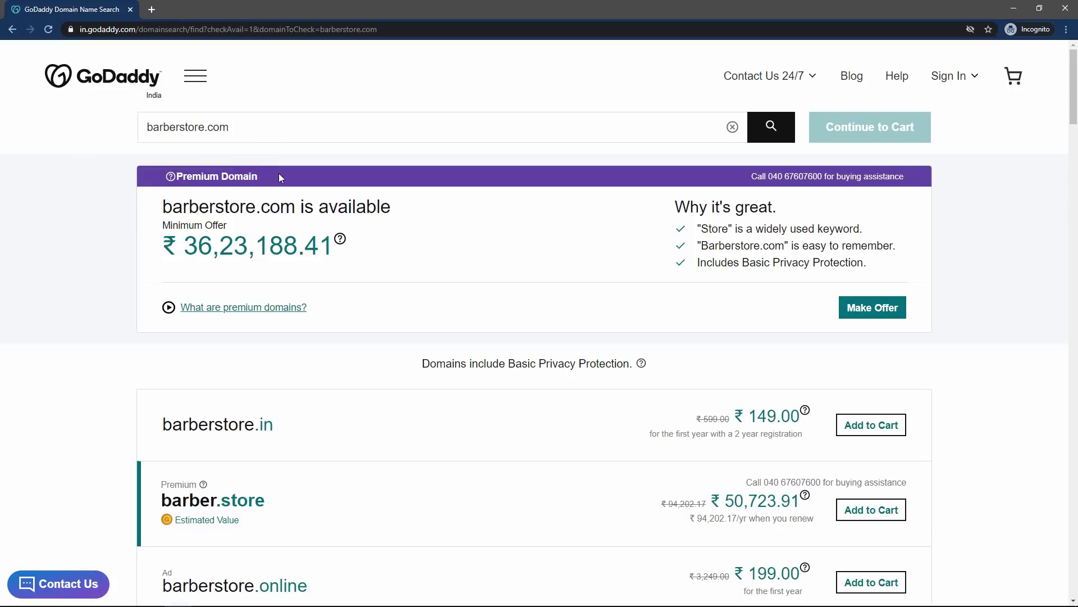
pyautogui.doubleClick(257, 176)
pyautogui.click(215, 192)
# - Scroll through the alternative extensions such as barberstore.in
pyautogui.scroll(-5, 32, 212)
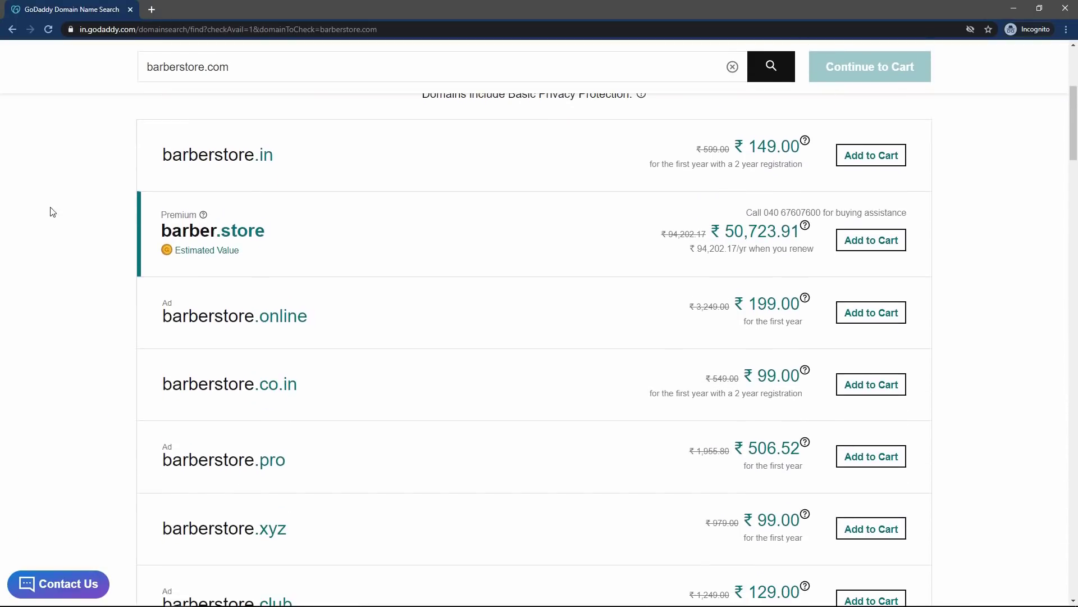
pyautogui.moveTo(163, 157); pyautogui.dragTo(264, 156)
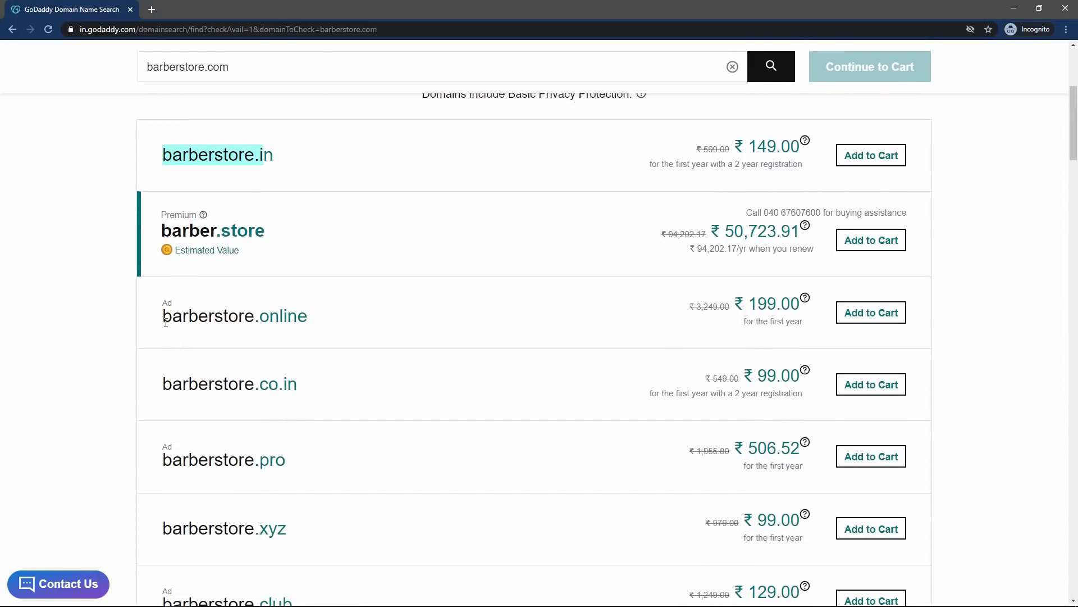
pyautogui.moveTo(182, 314); pyautogui.dragTo(269, 315)
pyautogui.moveTo(214, 385); pyautogui.dragTo(316, 392)
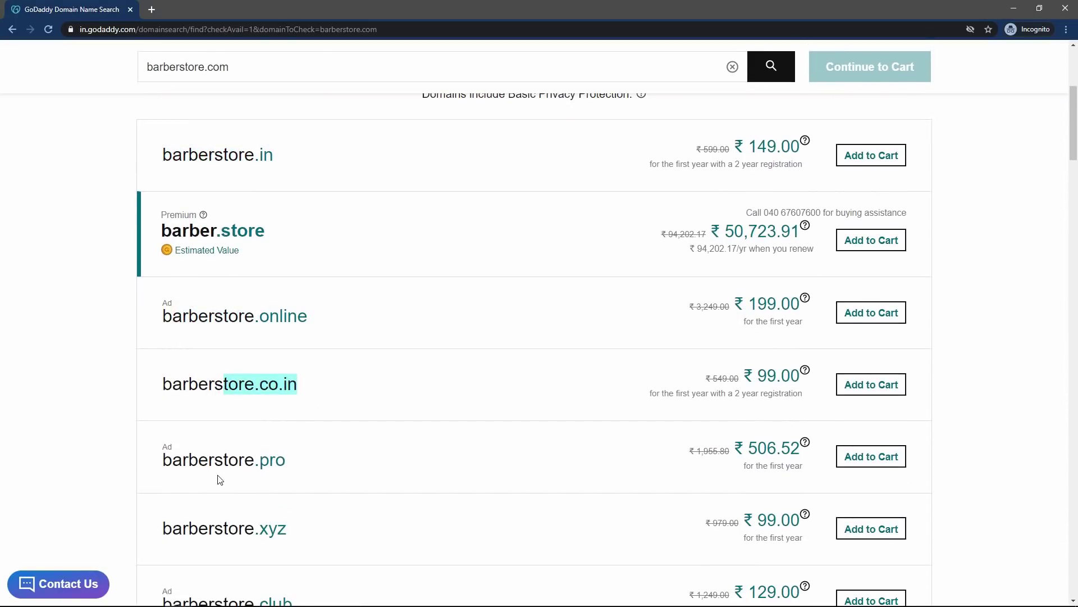
pyautogui.moveTo(215, 463); pyautogui.dragTo(275, 464)
pyautogui.moveTo(214, 528); pyautogui.dragTo(245, 528)
pyautogui.scroll(-7, 181, 398)
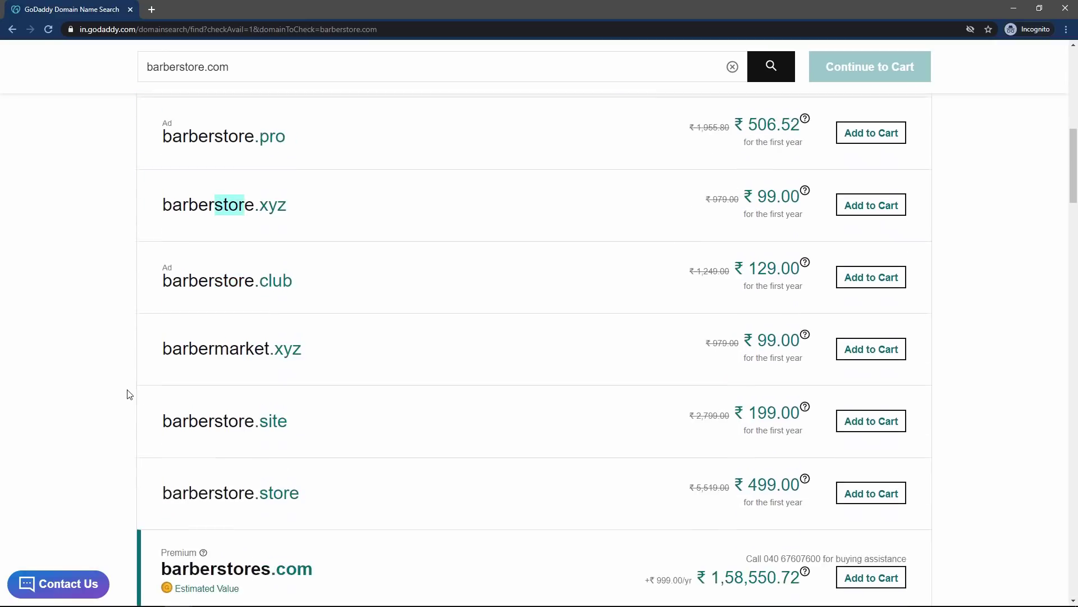
pyautogui.scroll(-7, 127, 393)
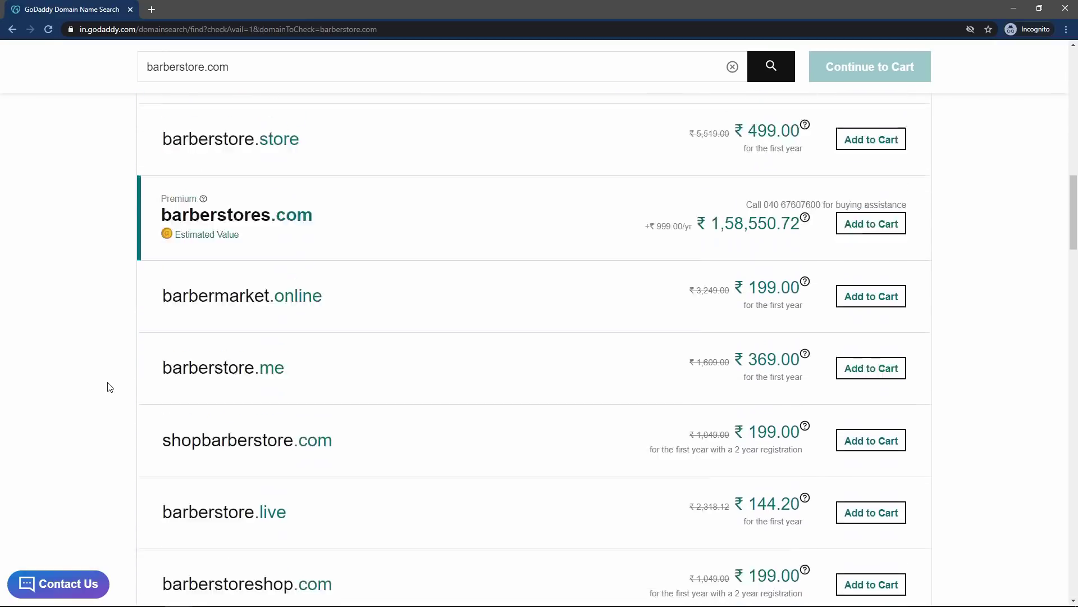
pyautogui.scroll(-1, 109, 387)
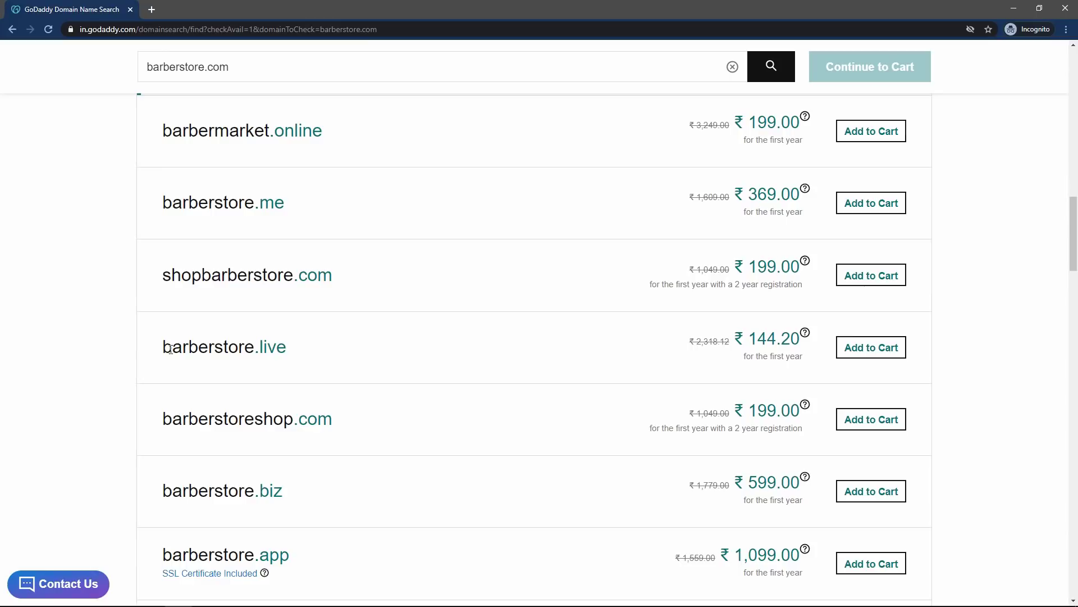
# - Add barberstore.live to the cart and continue shopping with one domain selected
pyautogui.moveTo(170, 349); pyautogui.dragTo(292, 345)
pyautogui.click(271, 350)
pyautogui.click(286, 345)
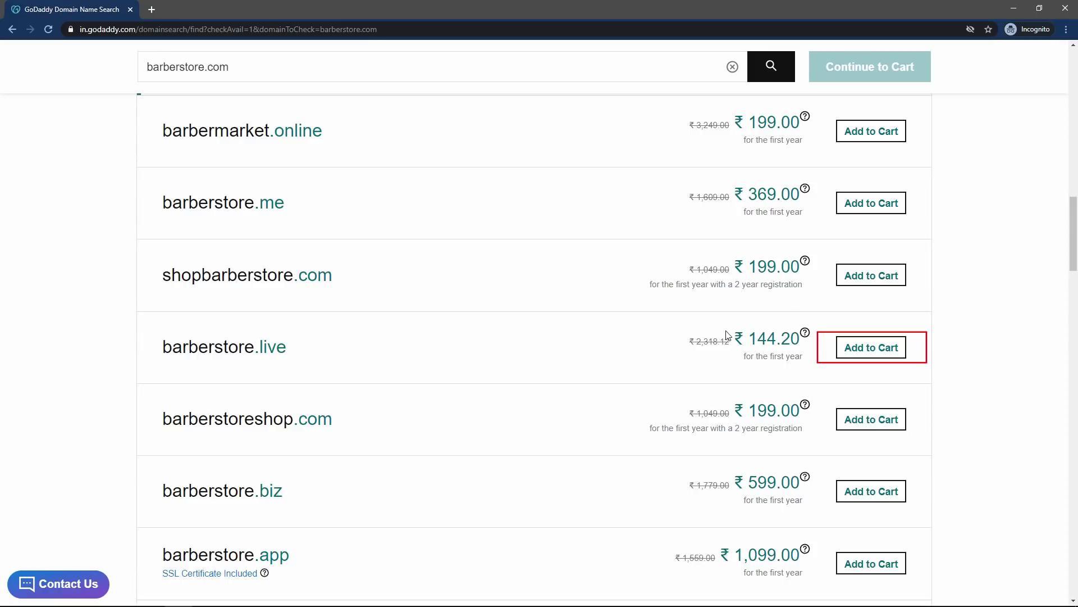
pyautogui.click(874, 356)
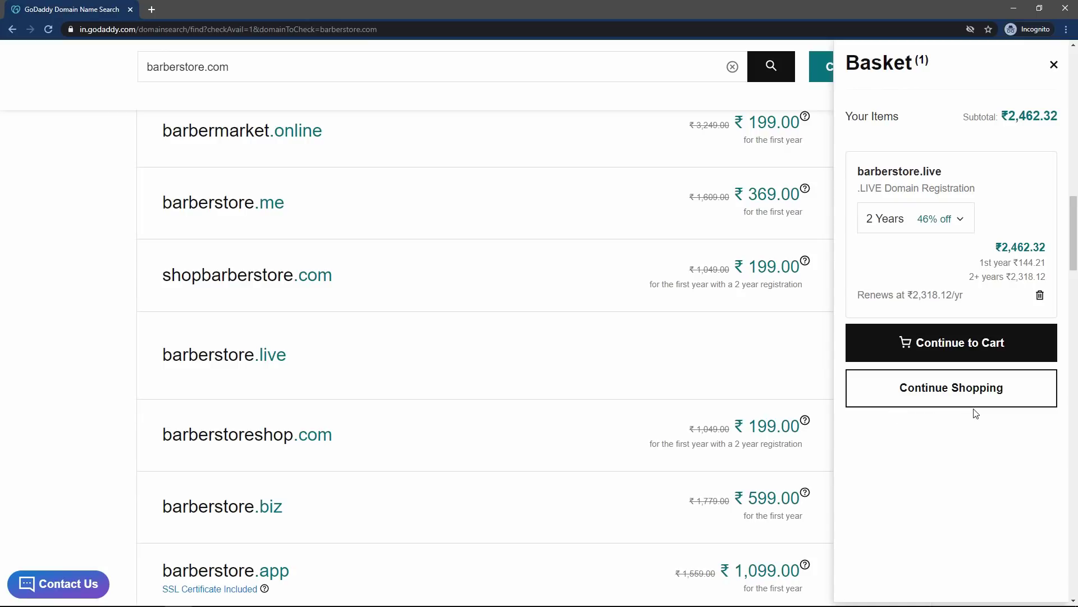
pyautogui.click(927, 395)
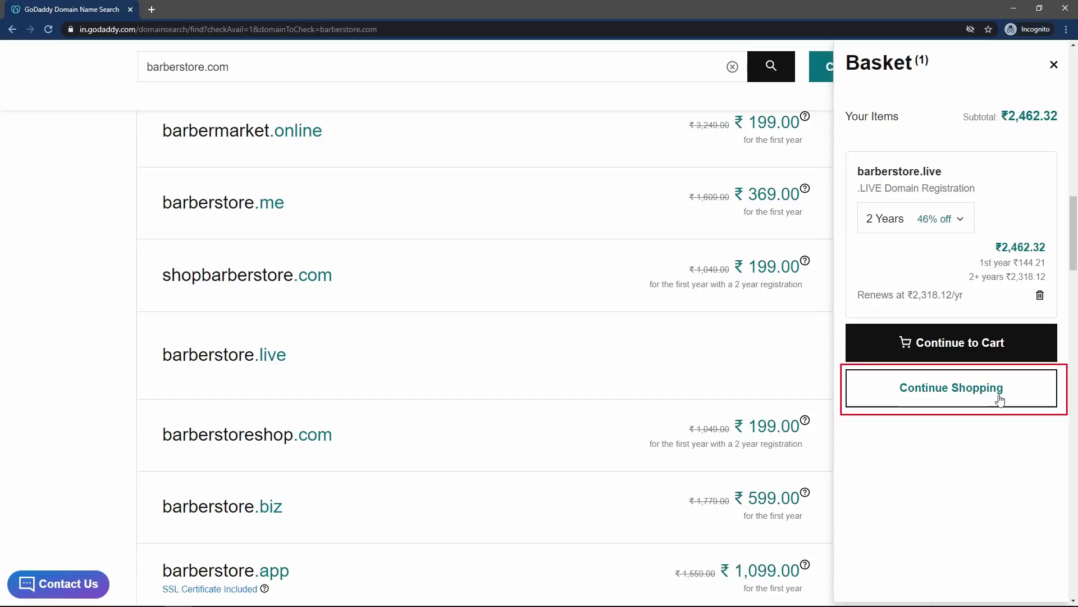
pyautogui.scroll(9, 86, 278)
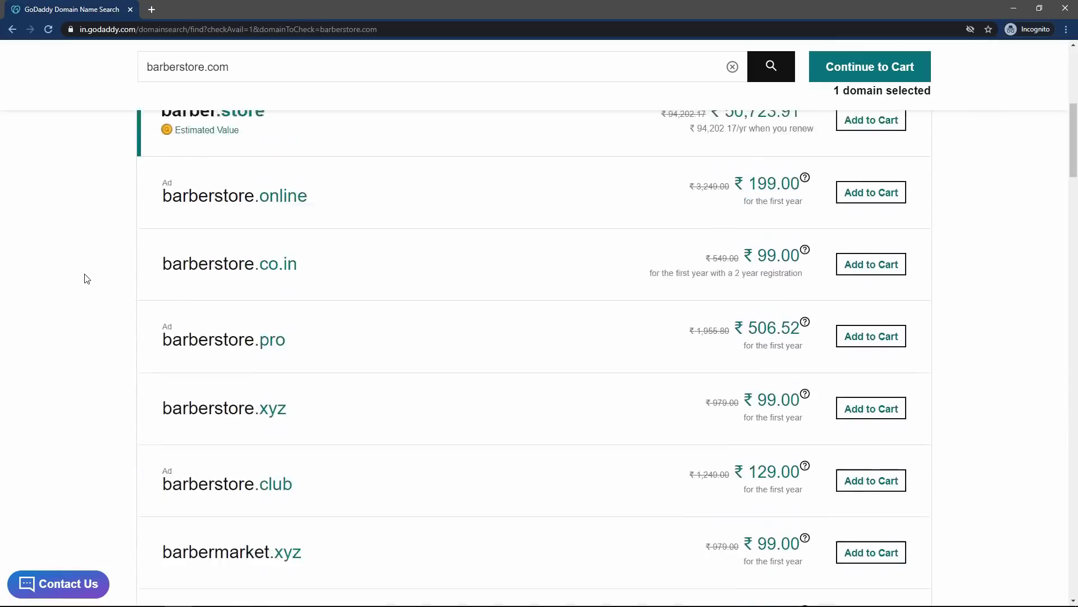
# - Go to the GoDaddy home page and pick Web Hosting under the Hosting menu's Website Hosting group
pyautogui.scroll(7, 86, 278)
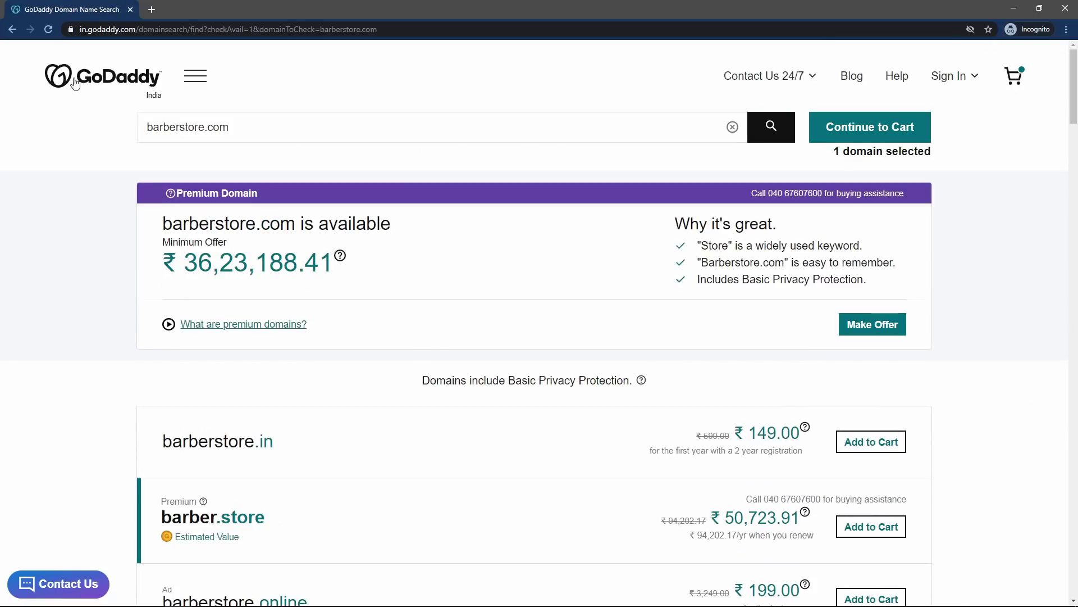
pyautogui.click(116, 82)
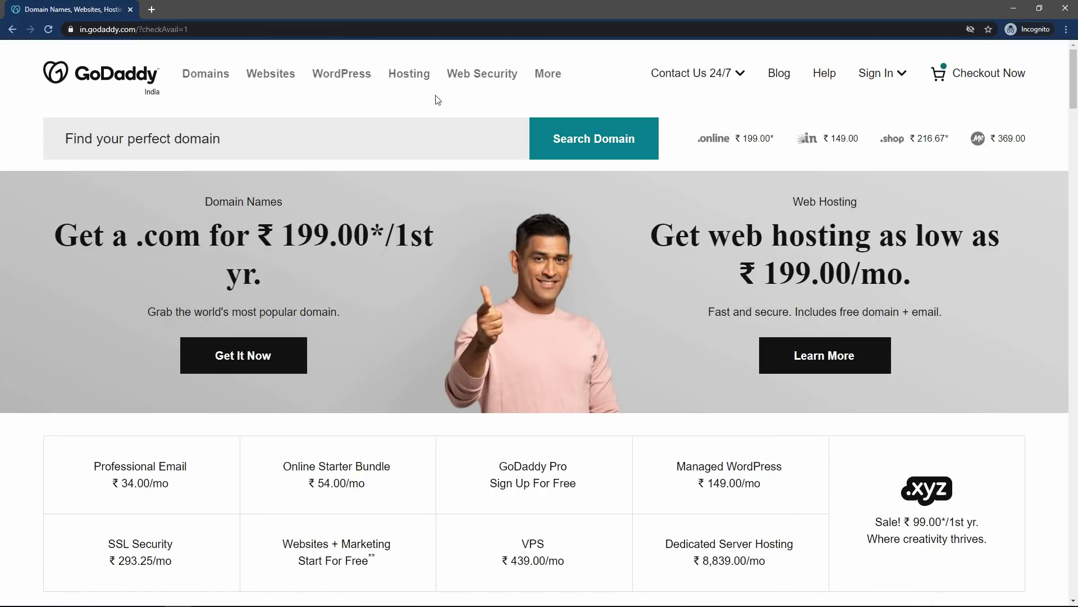
pyautogui.click(411, 79)
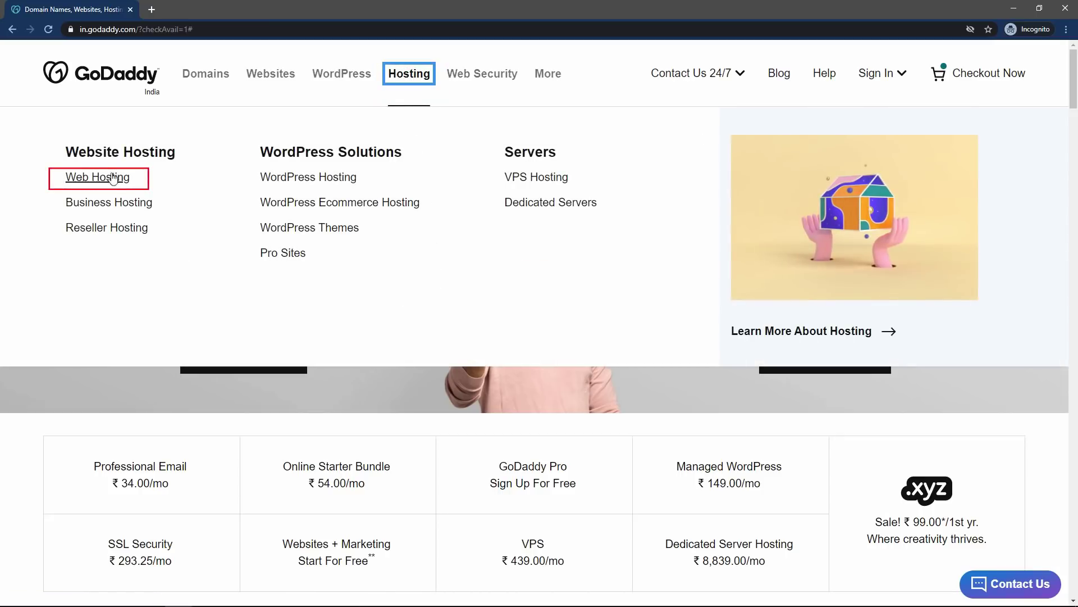
pyautogui.moveTo(68, 152); pyautogui.dragTo(171, 152)
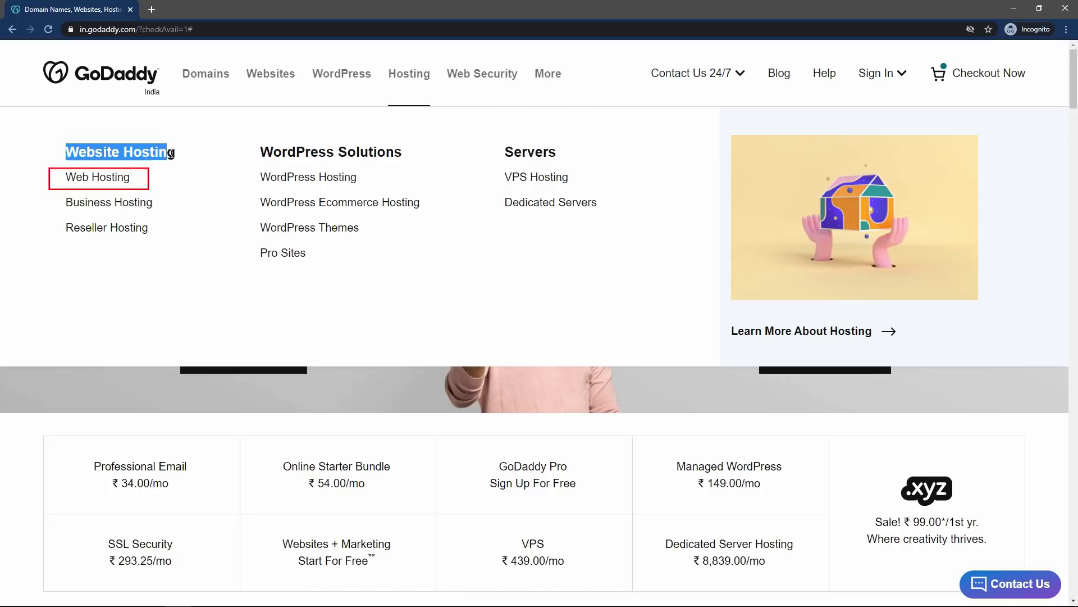
pyautogui.click(174, 152)
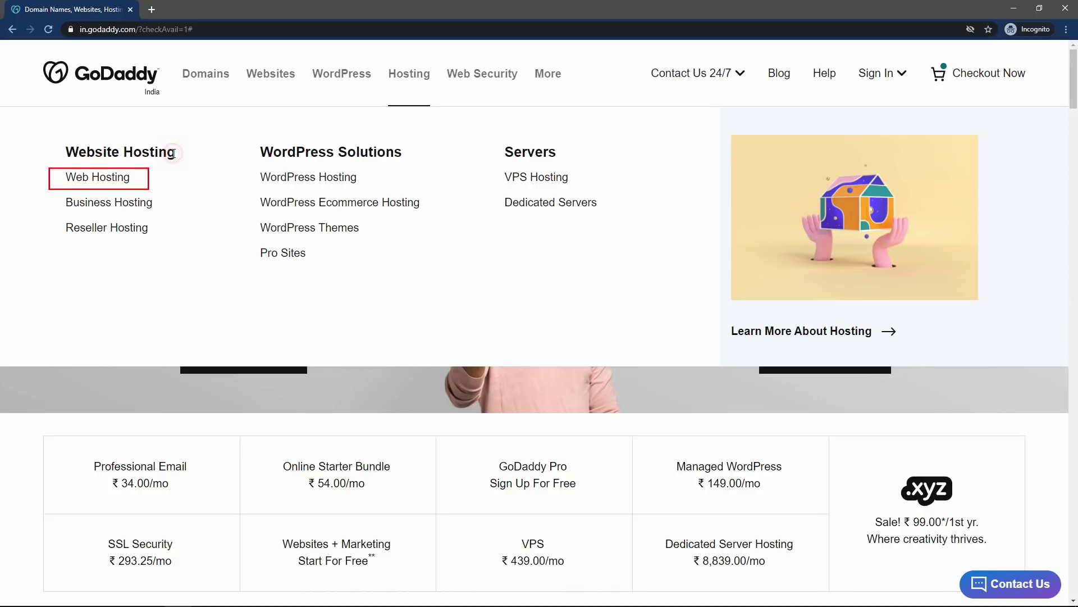
pyautogui.click(93, 181)
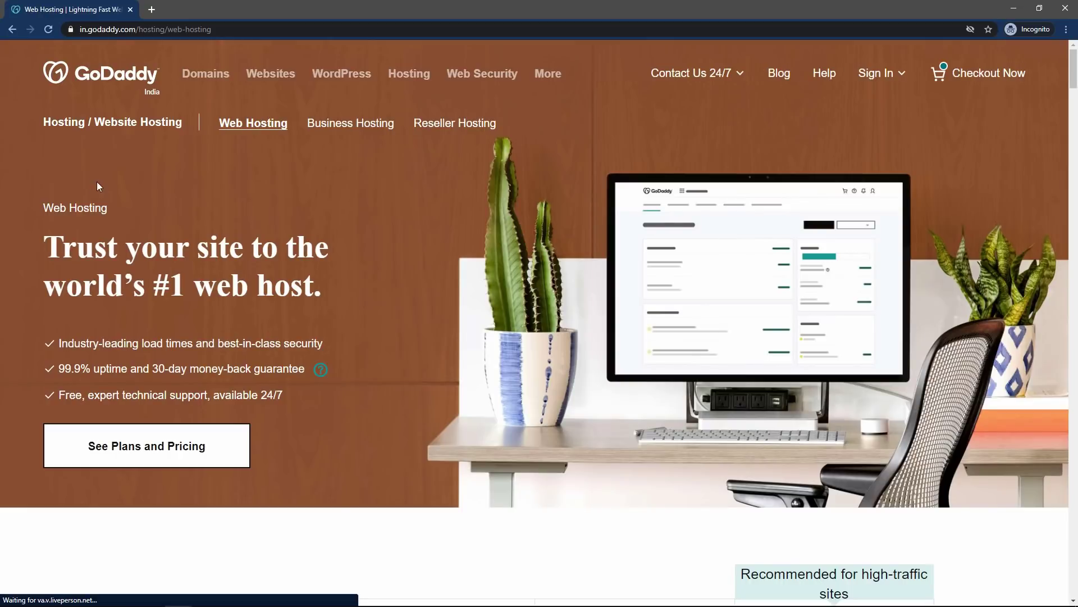
# - Compare the Starter and Economy hosting plans, then add the Starter plan to the cart
pyautogui.scroll(-6, 399, 202)
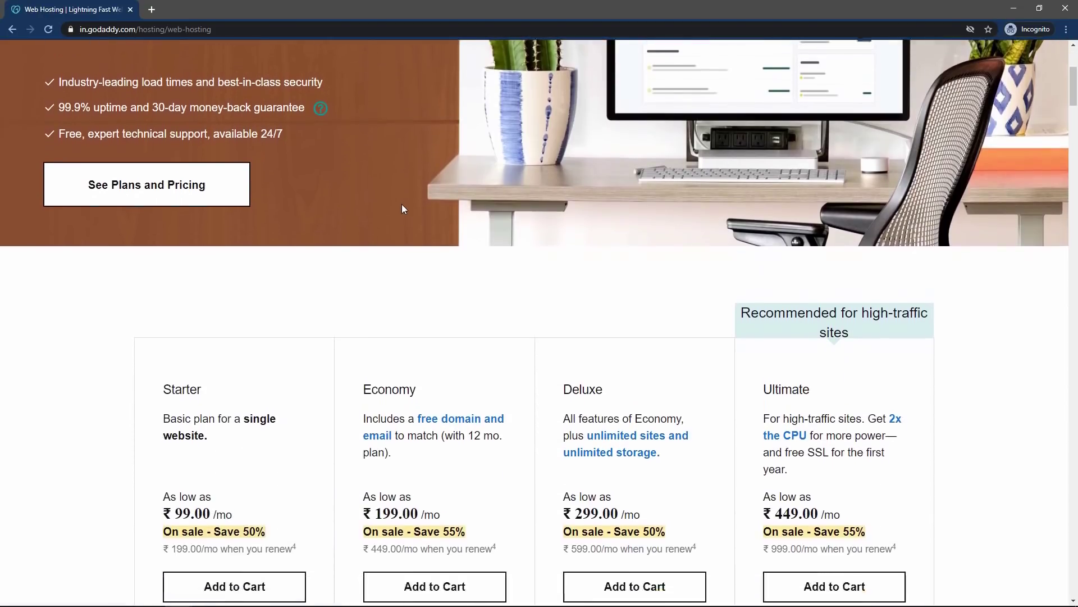
pyautogui.scroll(-3, 402, 208)
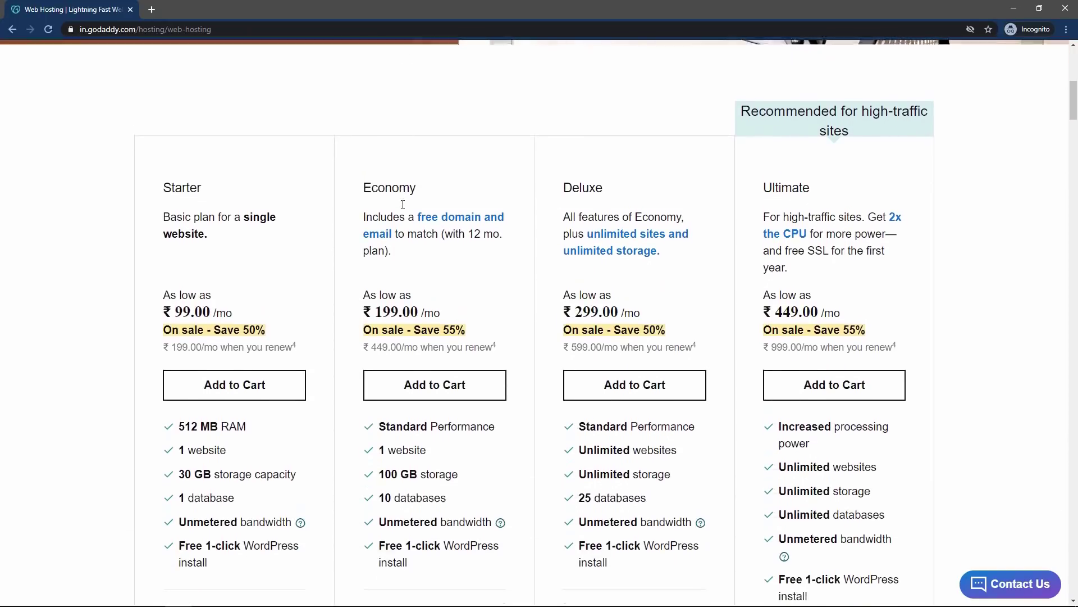
pyautogui.moveTo(169, 142); pyautogui.dragTo(299, 153)
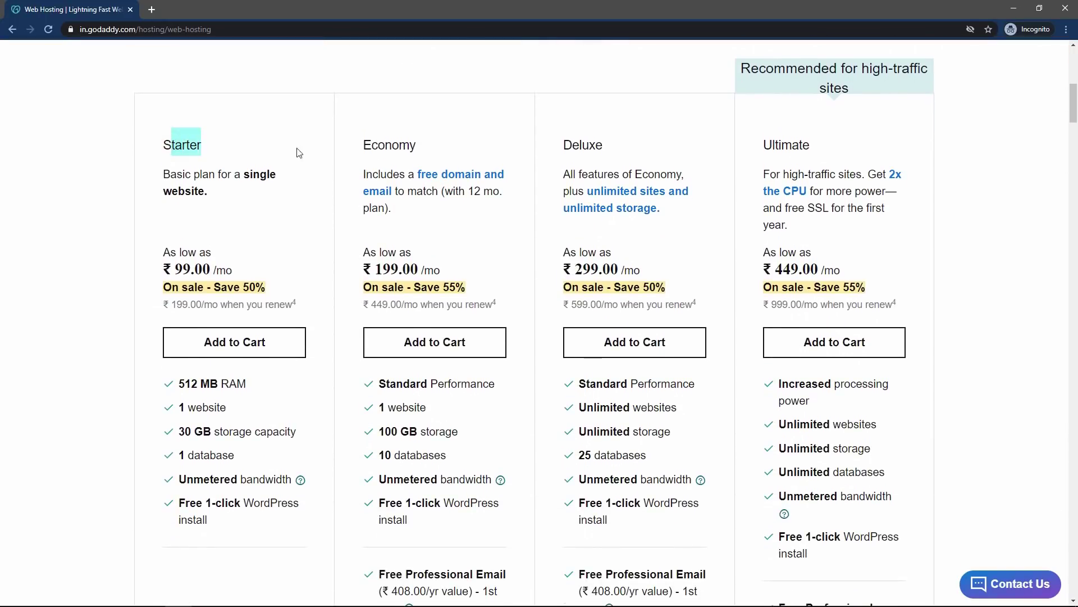
pyautogui.moveTo(378, 147); pyautogui.dragTo(603, 147)
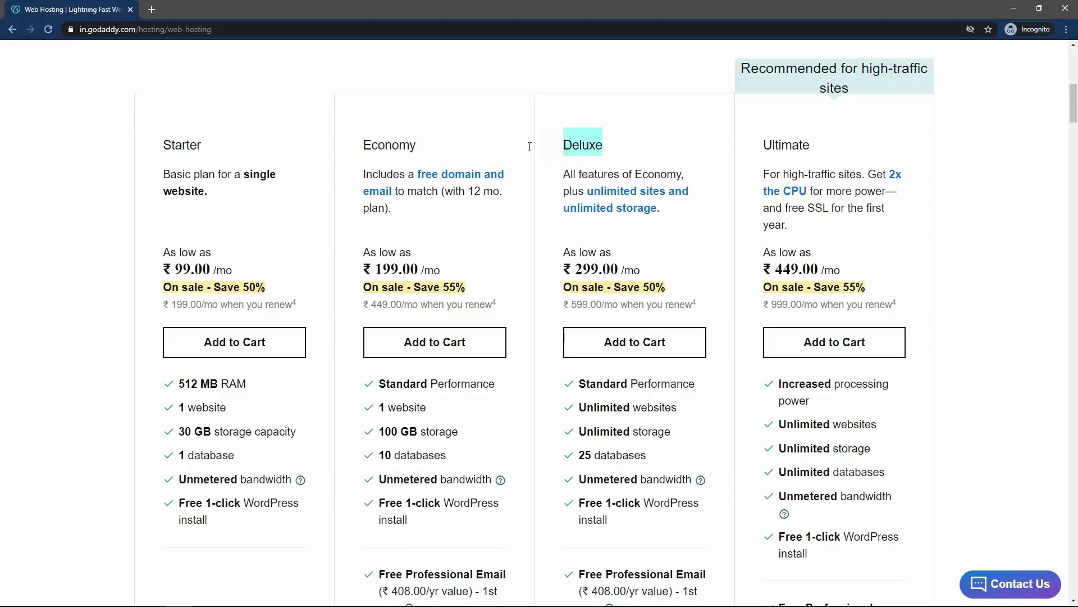
pyautogui.moveTo(363, 175); pyautogui.dragTo(401, 211)
pyautogui.click(397, 210)
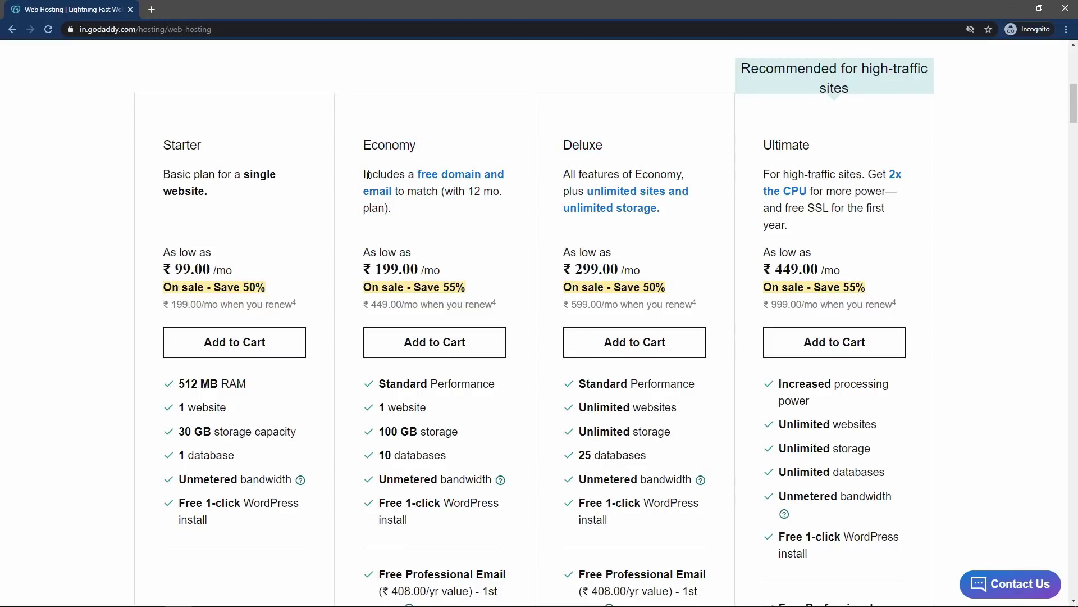
pyautogui.moveTo(368, 174); pyautogui.dragTo(393, 212)
pyautogui.click(393, 213)
pyautogui.moveTo(164, 175); pyautogui.dragTo(219, 179)
pyautogui.click(224, 178)
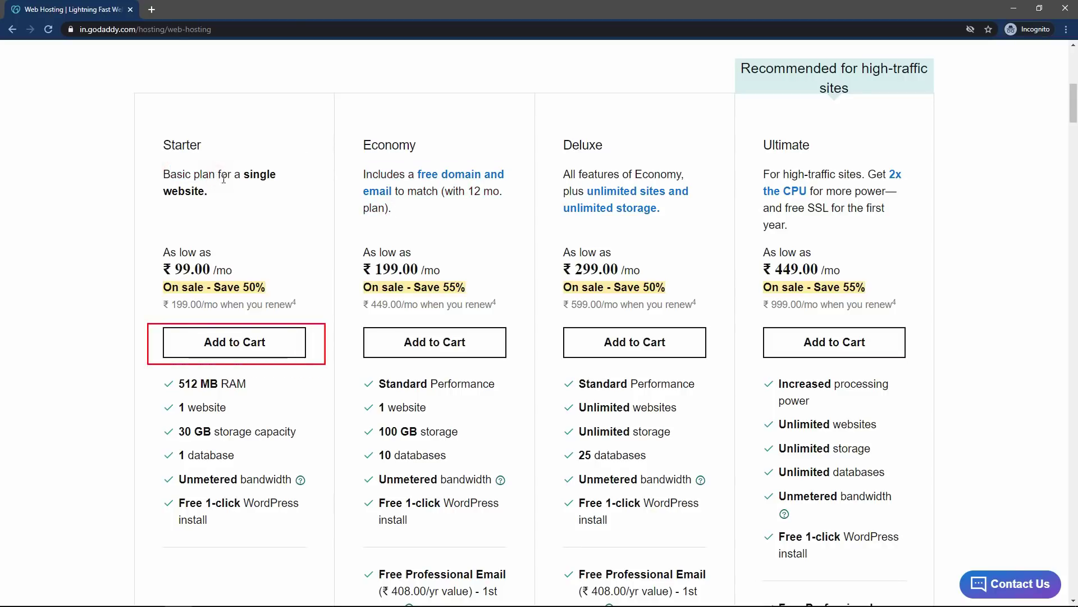
pyautogui.click(225, 349)
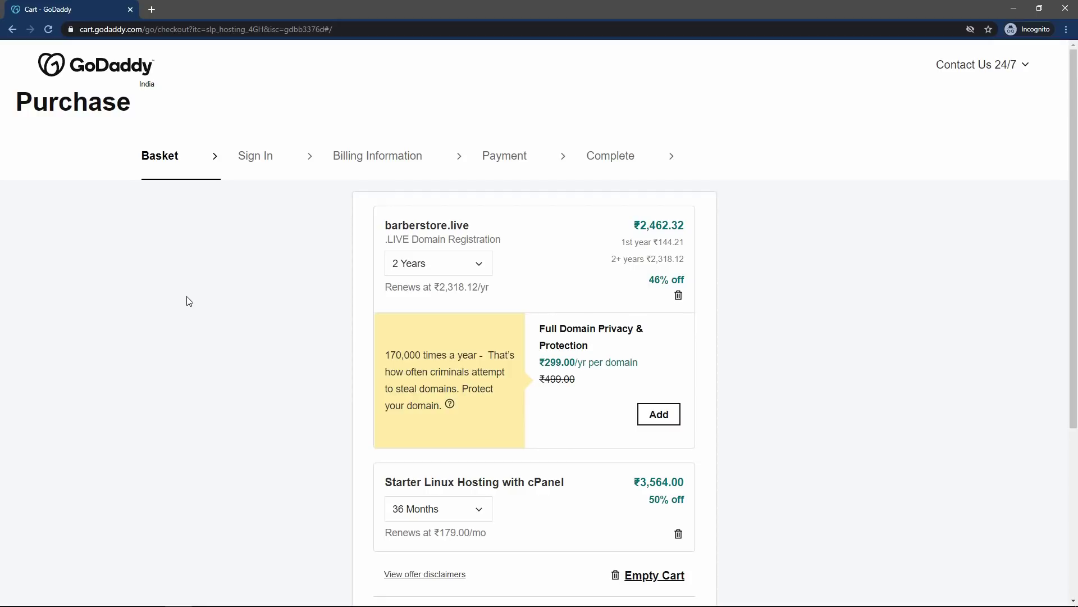
# - Set barberstore.live to 1 Year and Starter Linux Hosting to 1 Month, giving a ₹343.20 subtotal
pyautogui.scroll(-2, 189, 301)
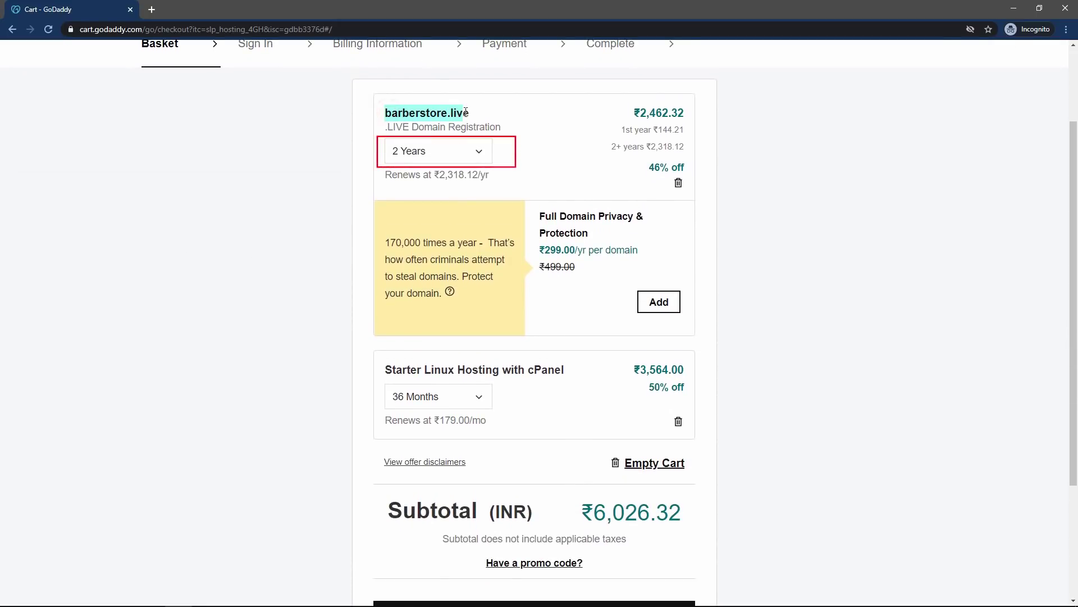
pyautogui.click(480, 147)
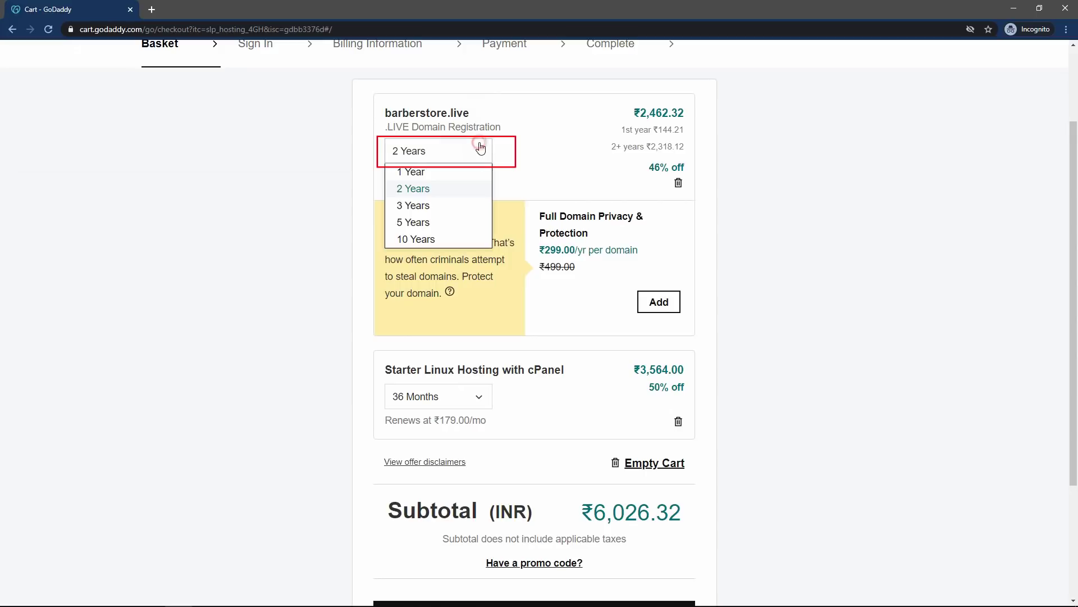
pyautogui.click(416, 170)
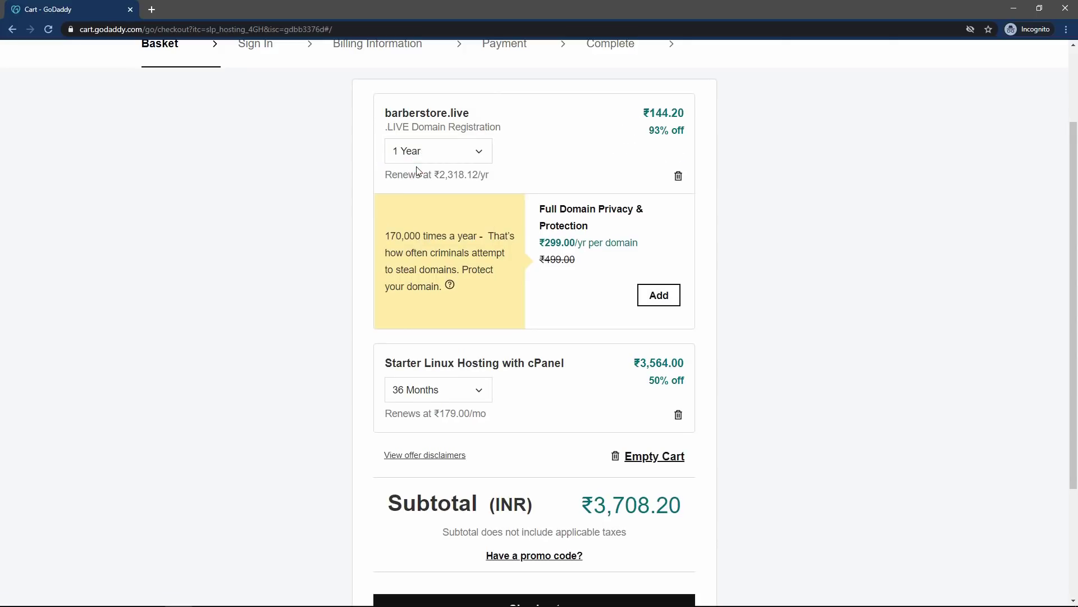
pyautogui.scroll(-1, 417, 170)
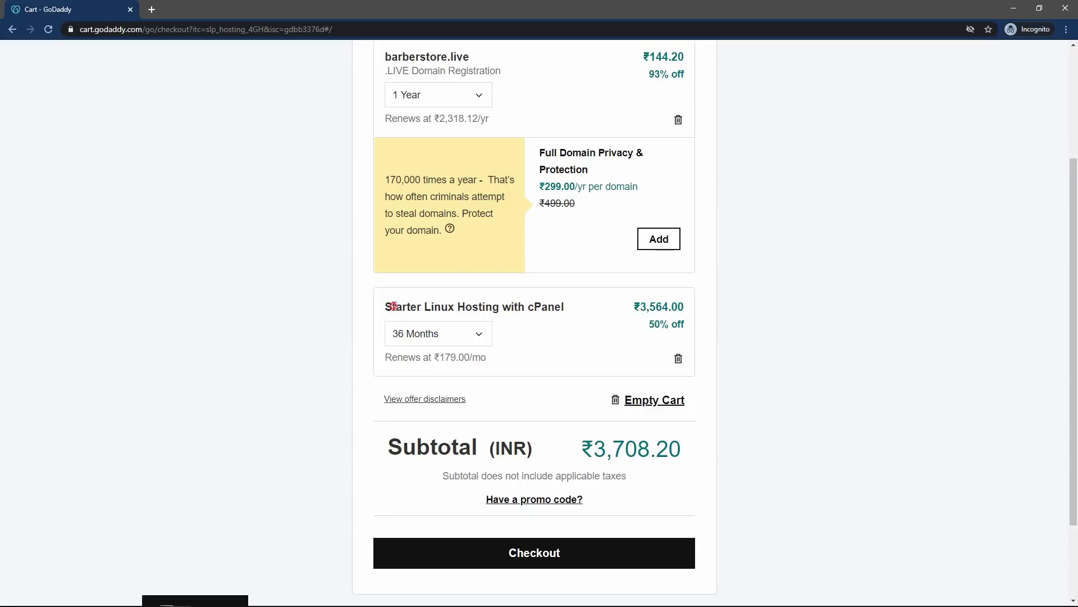
pyautogui.moveTo(393, 306); pyautogui.dragTo(565, 309)
pyautogui.click(432, 341)
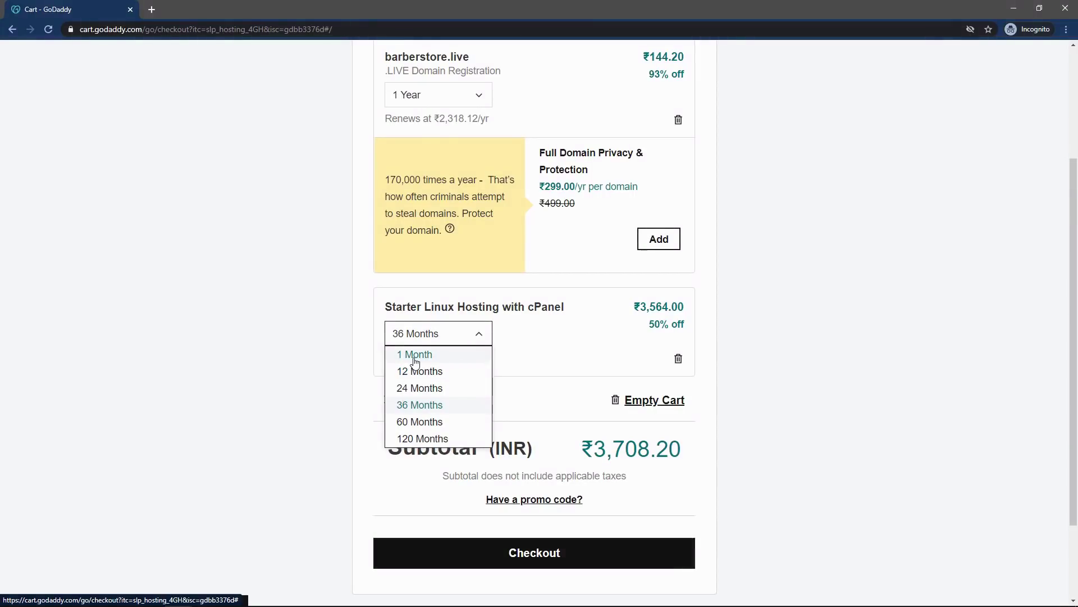
pyautogui.click(452, 359)
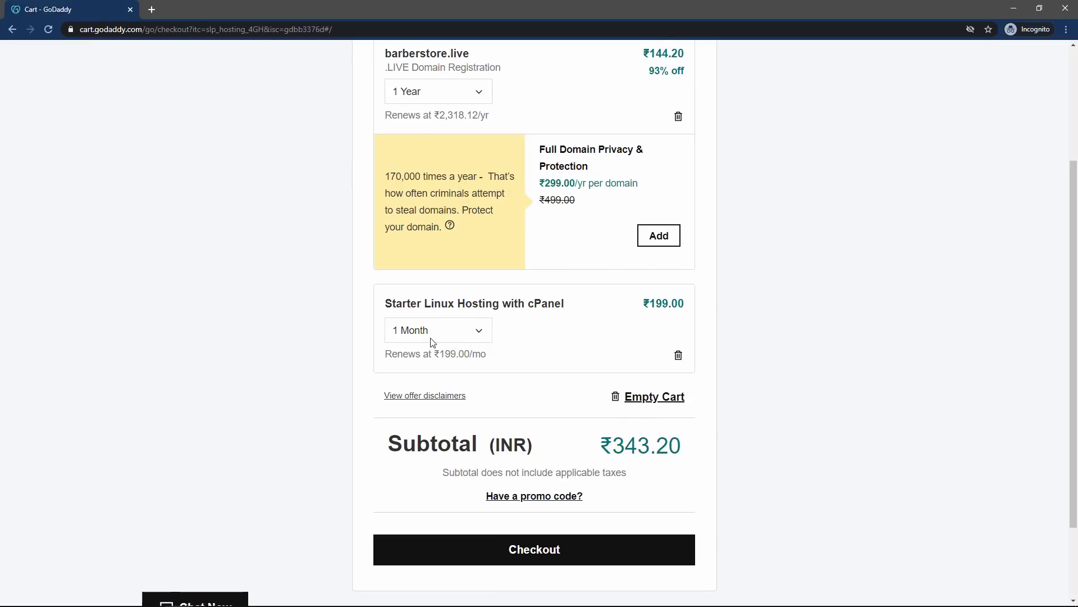
pyautogui.scroll(-2, 350, 397)
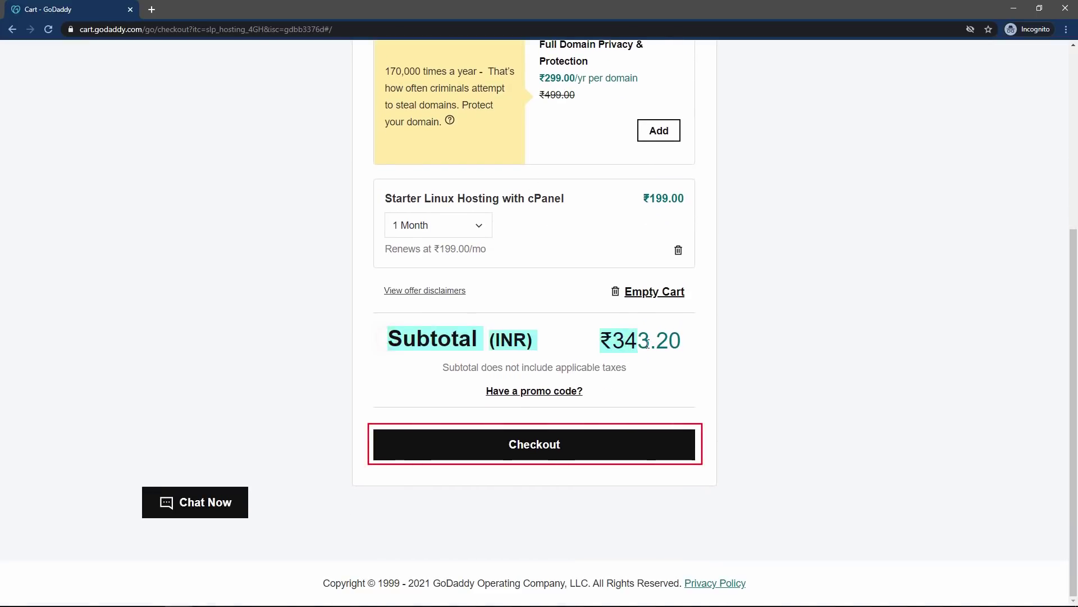
# - Proceed to checkout and look over the Create an Account form fields
pyautogui.click(534, 448)
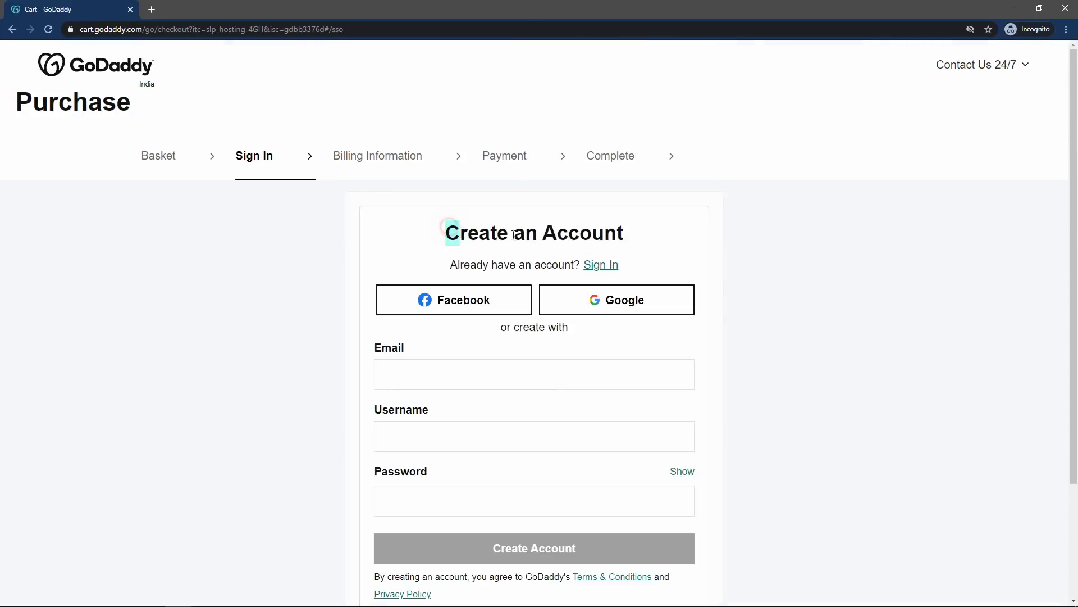
pyautogui.moveTo(447, 232); pyautogui.dragTo(629, 240)
pyautogui.click(628, 240)
pyautogui.scroll(-1, 630, 246)
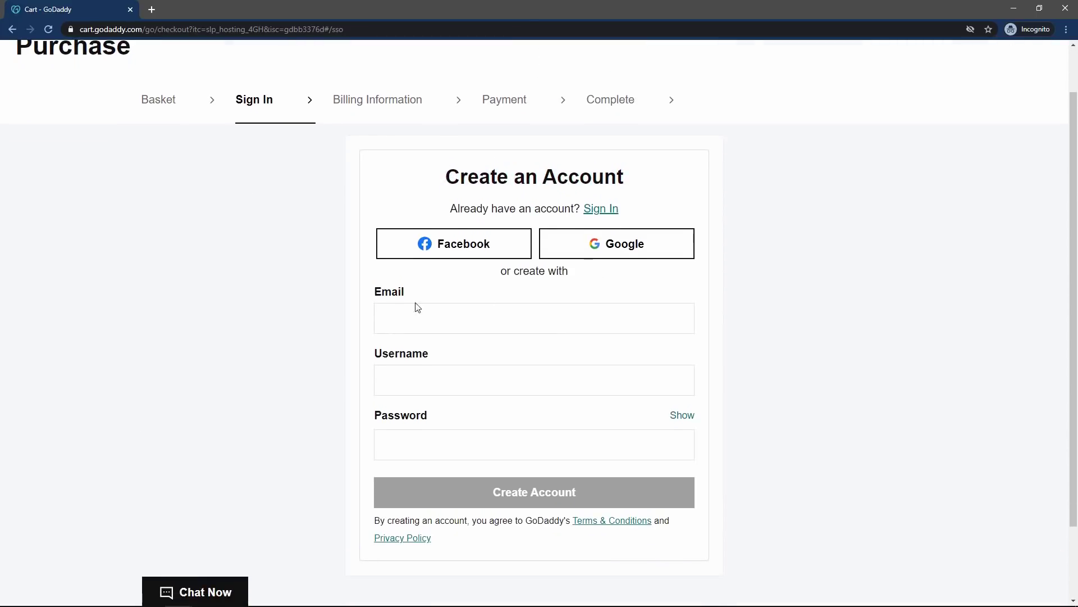
pyautogui.click(400, 309)
pyautogui.click(424, 377)
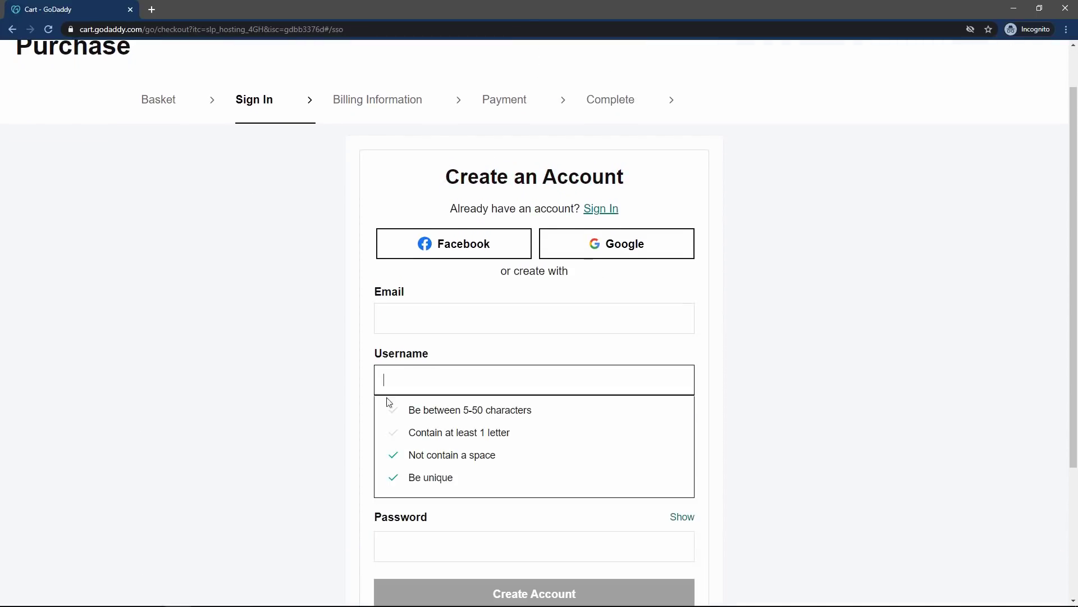
pyautogui.click(303, 368)
pyautogui.click(455, 446)
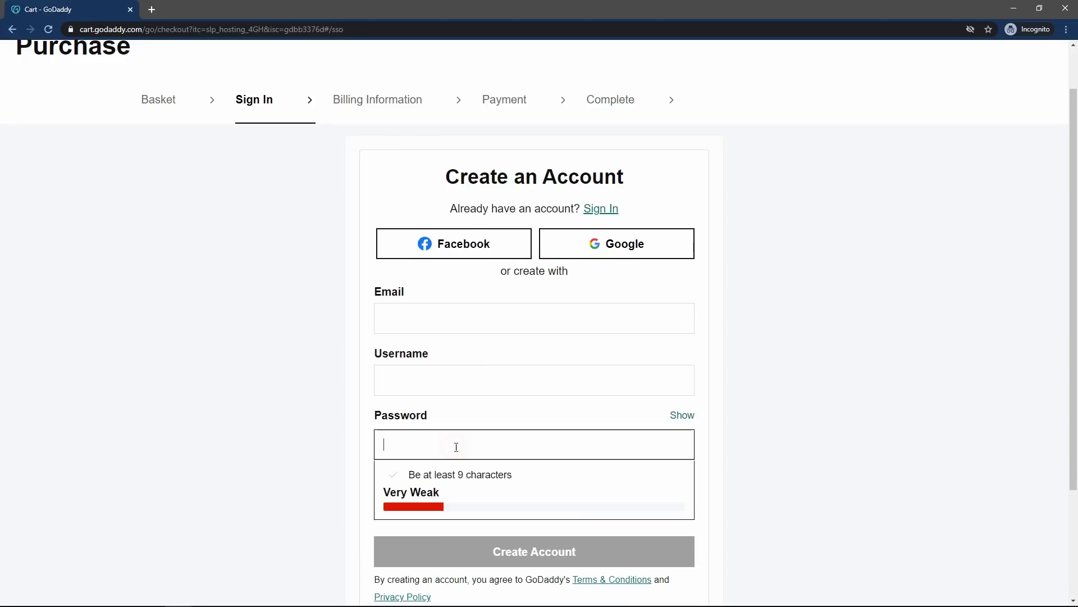
pyautogui.click(292, 414)
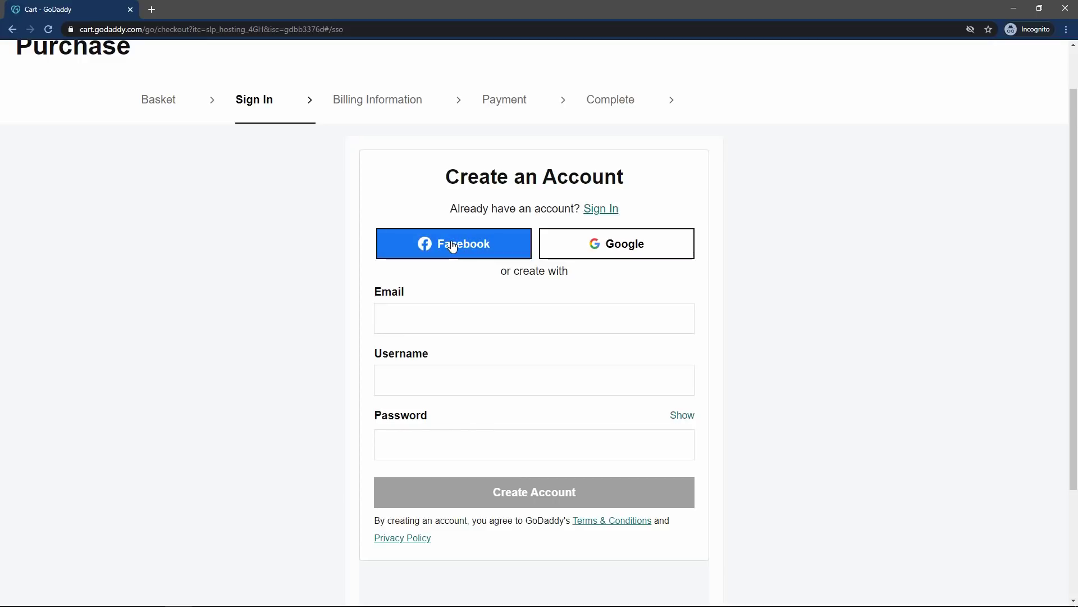
# - Sign in with the existing account's username and password, without staying signed in
pyautogui.click(598, 212)
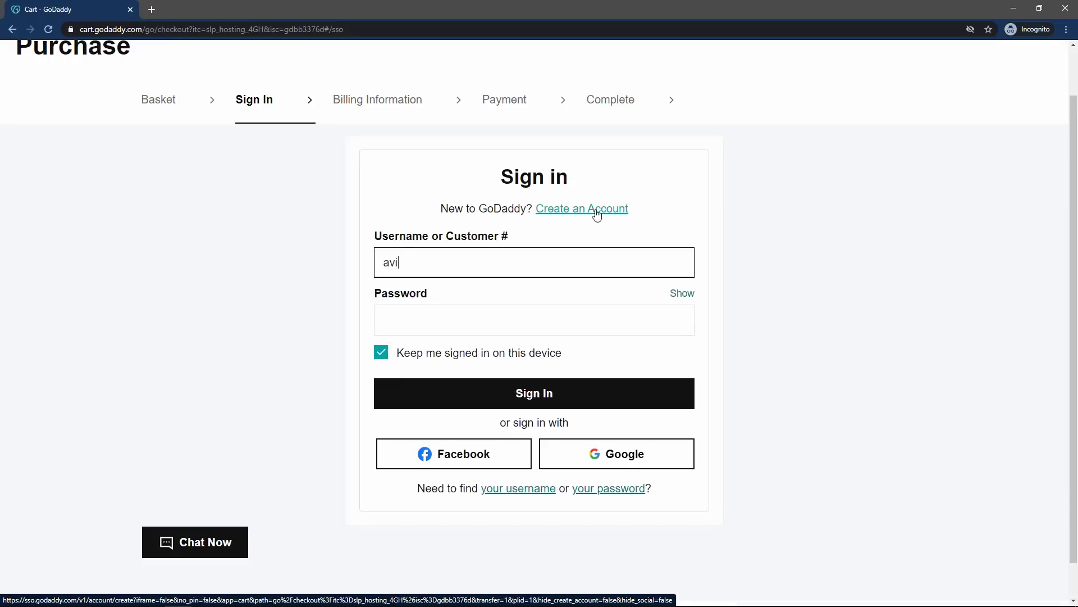
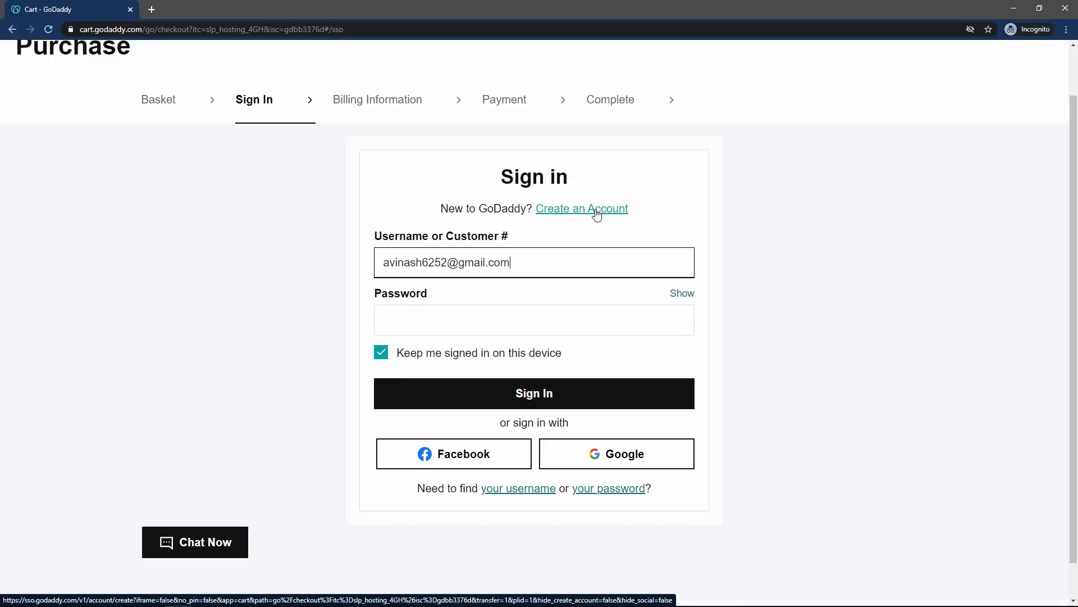
pyautogui.click(447, 318)
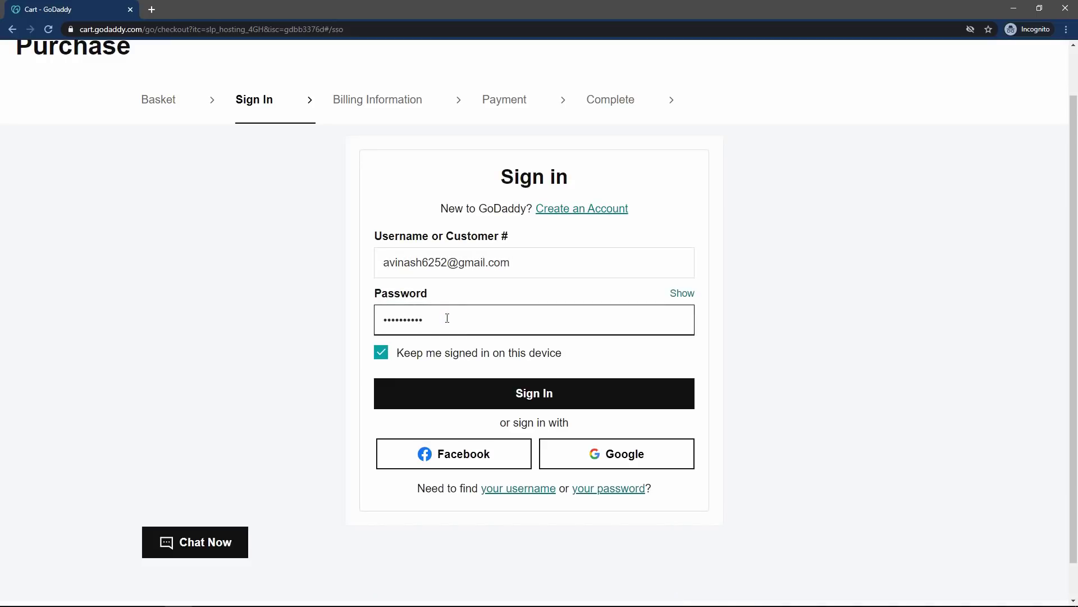
pyautogui.click(498, 372)
pyautogui.click(487, 380)
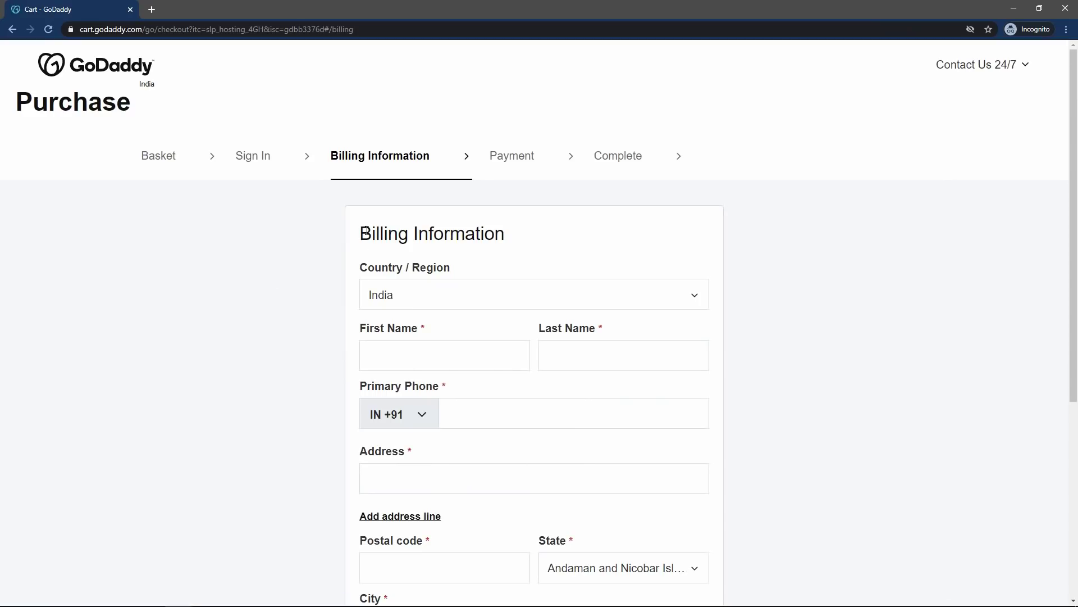
# - Enter the billing first name, last name and primary phone number
pyautogui.scroll(-2, 402, 345)
pyautogui.click(385, 242)
pyautogui.press('Tab')
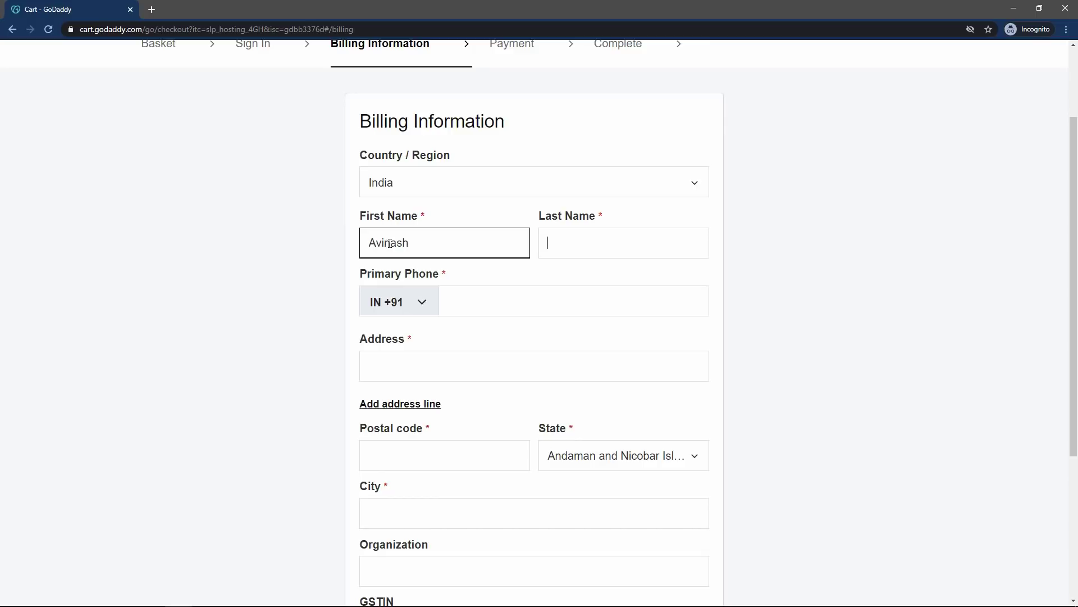
pyautogui.click(499, 304)
pyautogui.write('77')
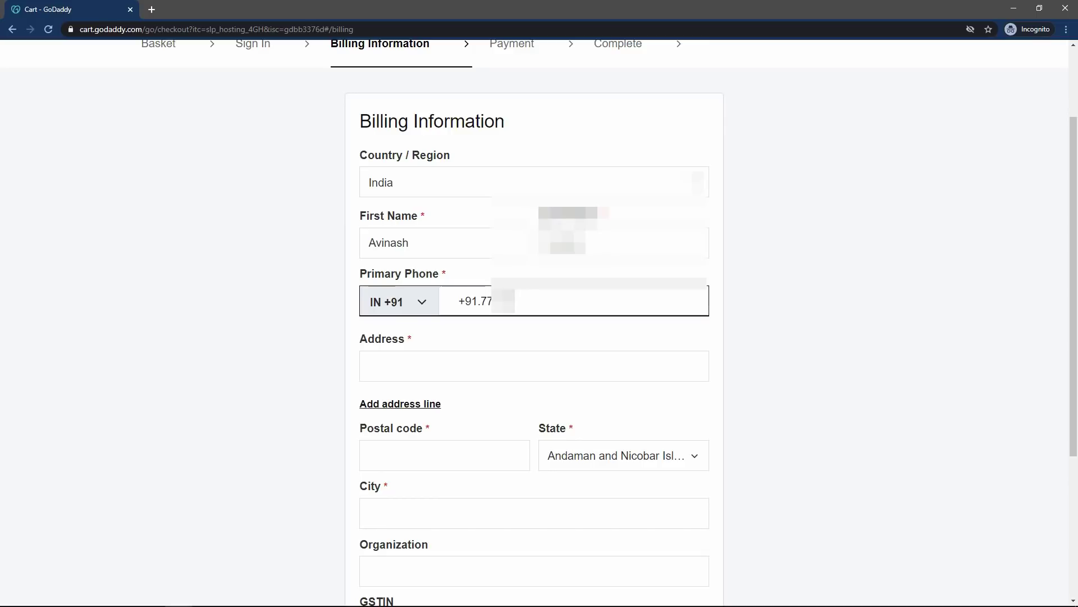
pyautogui.click(220, 318)
# - Fill in the street address, postal code, state and city, then save the billing details
pyautogui.scroll(-2, 220, 318)
pyautogui.click(418, 255)
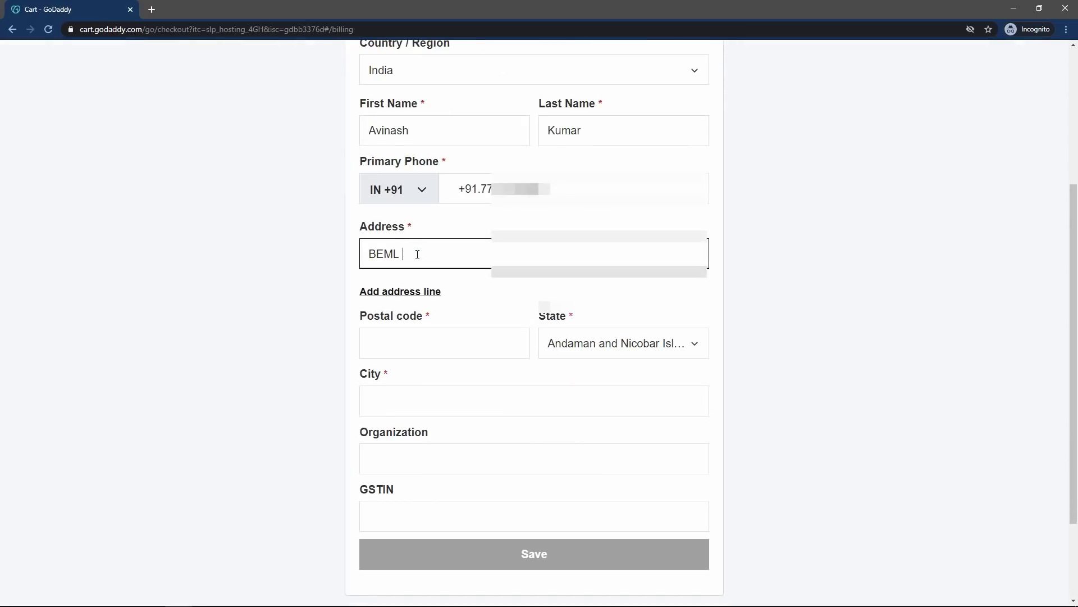
pyautogui.click(446, 346)
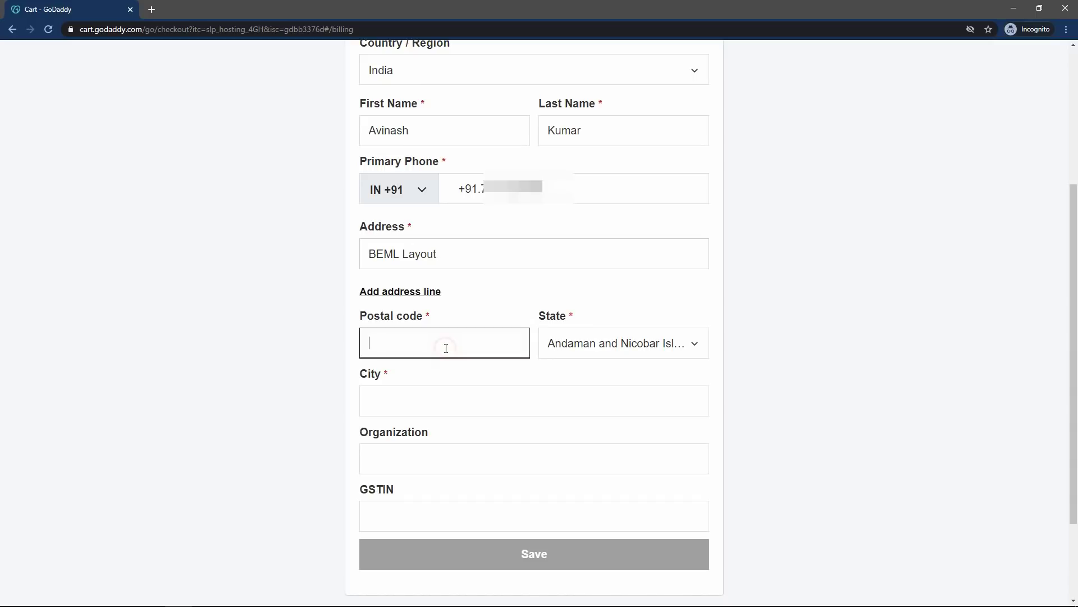
pyautogui.write('560066')
pyautogui.click(620, 349)
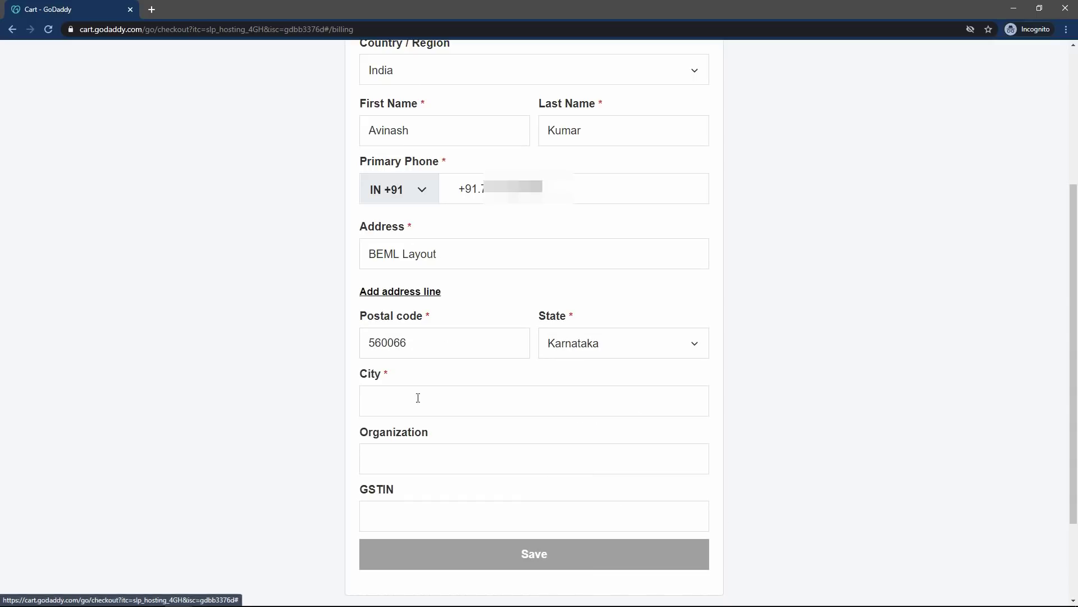
pyautogui.click(418, 397)
pyautogui.write('Bangalore')
pyautogui.scroll(-1, 264, 363)
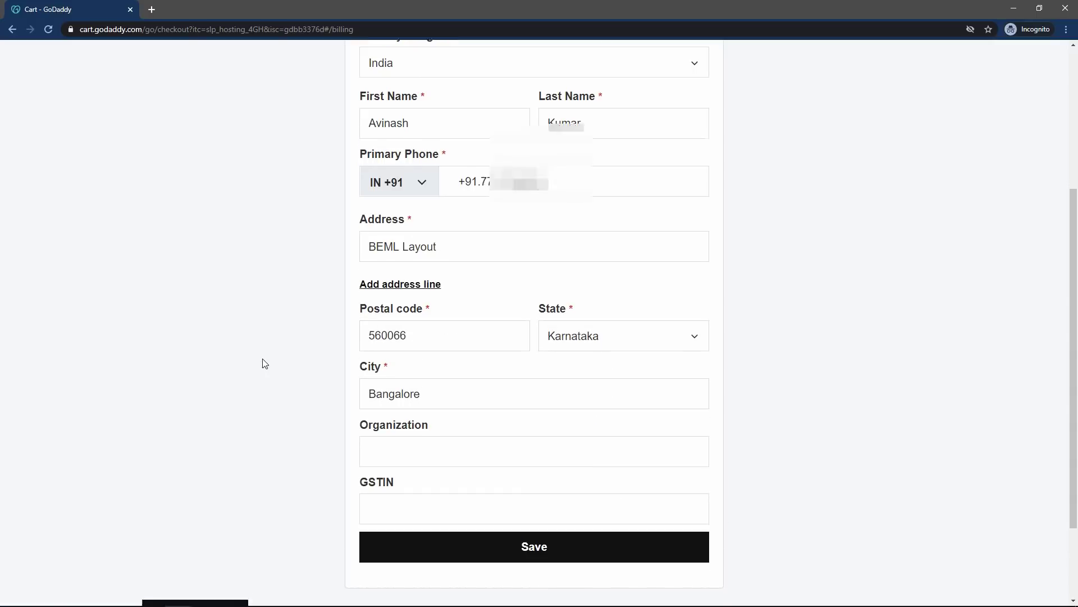
pyautogui.click(548, 499)
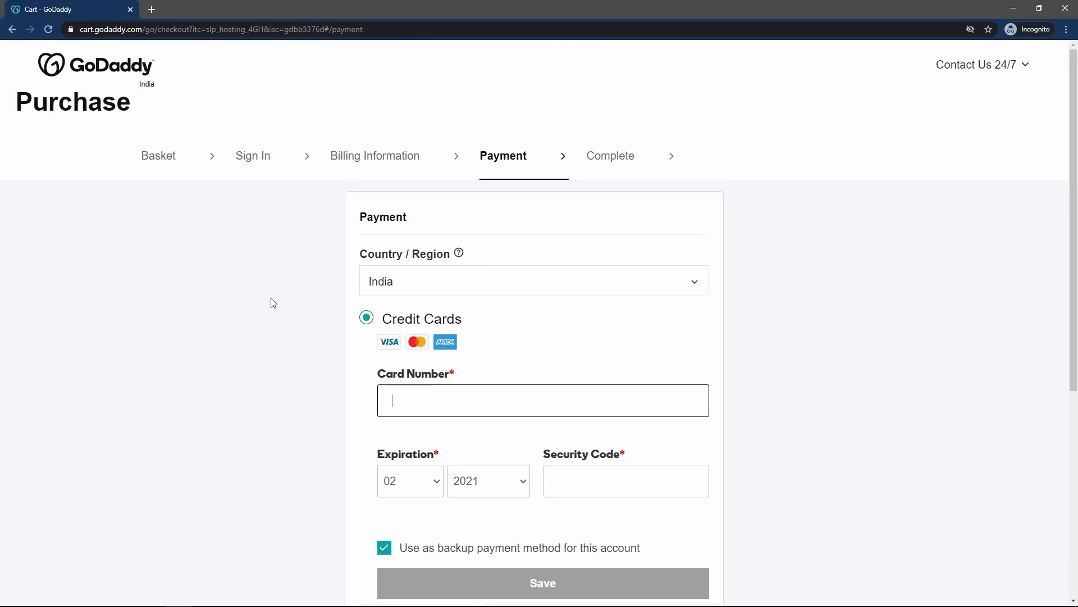
# - Review the payment options and choose Net Banking as the payment method
pyautogui.click(362, 224)
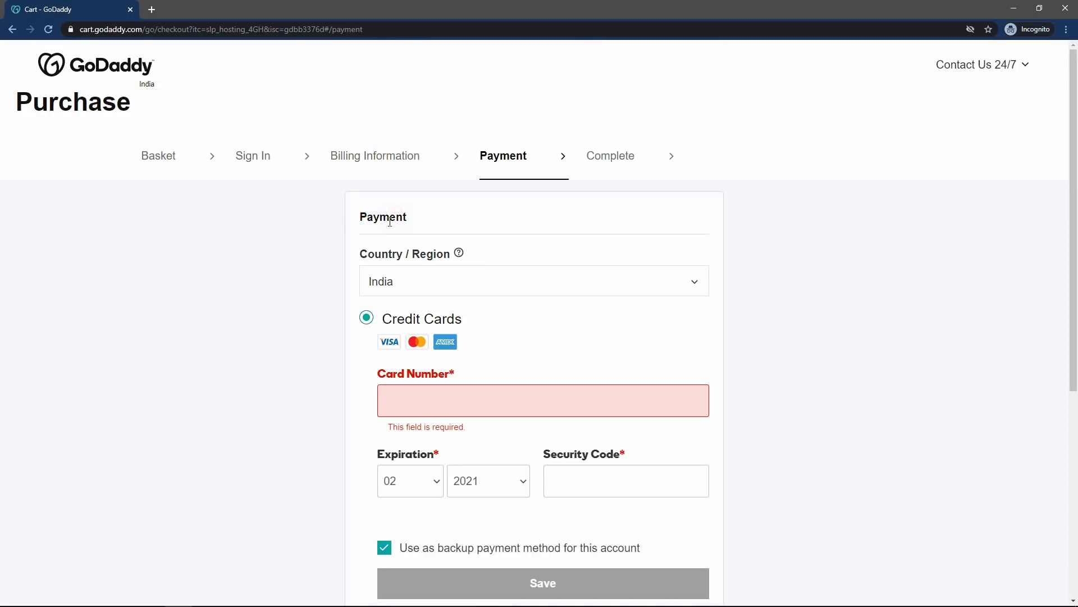
pyautogui.scroll(-2, 449, 203)
pyautogui.tripleClick(401, 209)
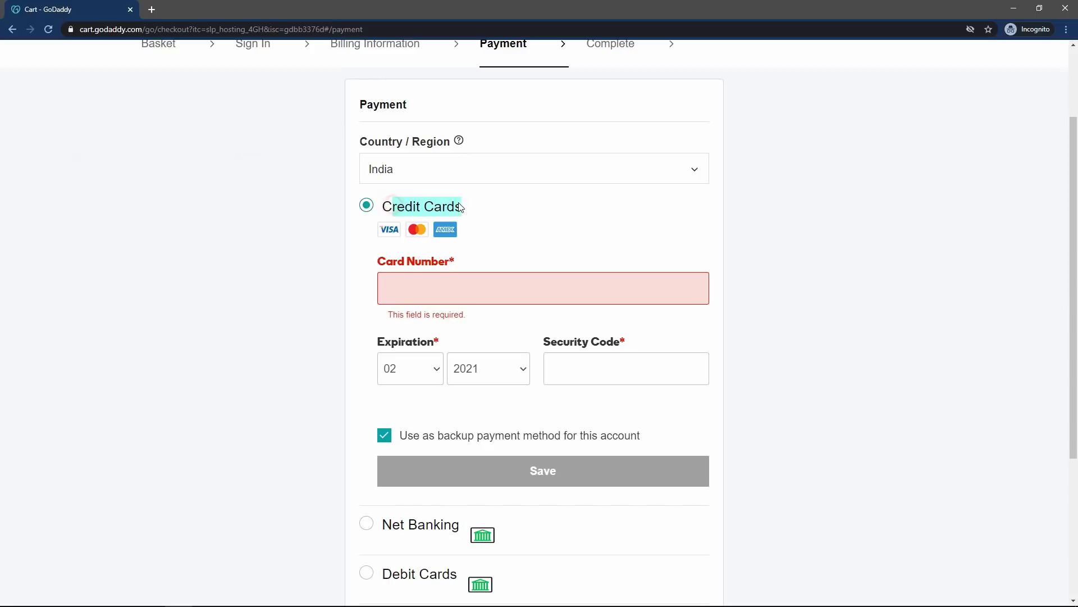
pyautogui.click(322, 219)
pyautogui.scroll(-2, 226, 259)
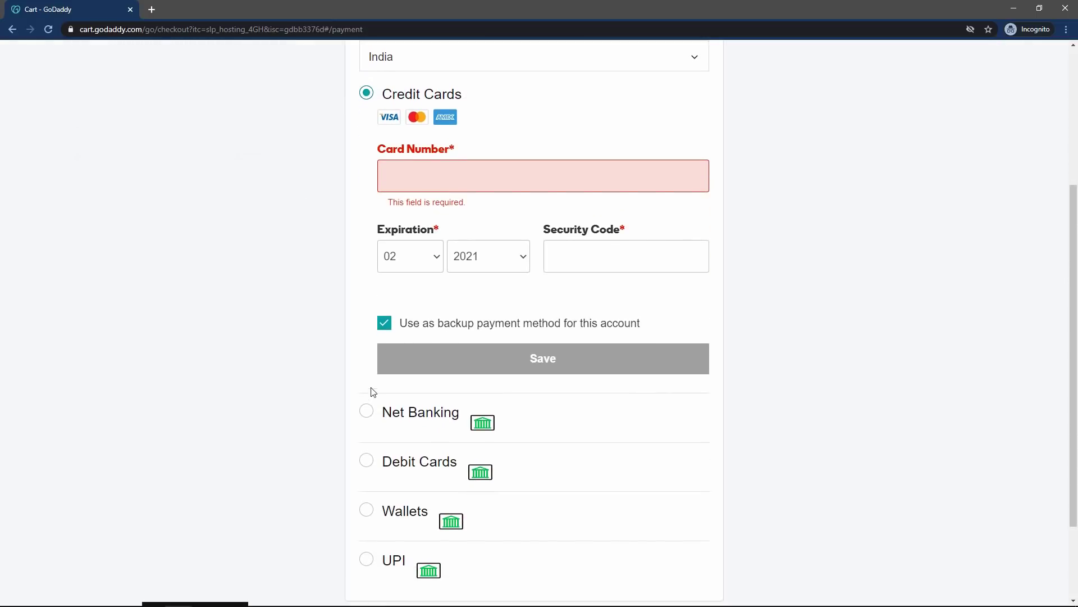
pyautogui.scroll(-2, 449, 432)
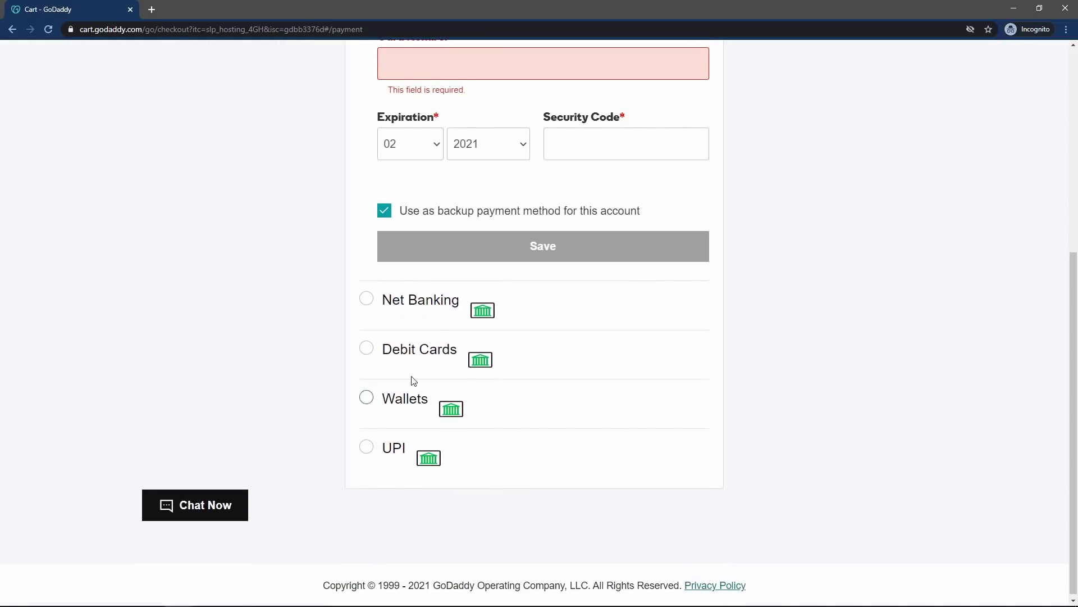
pyautogui.click(366, 302)
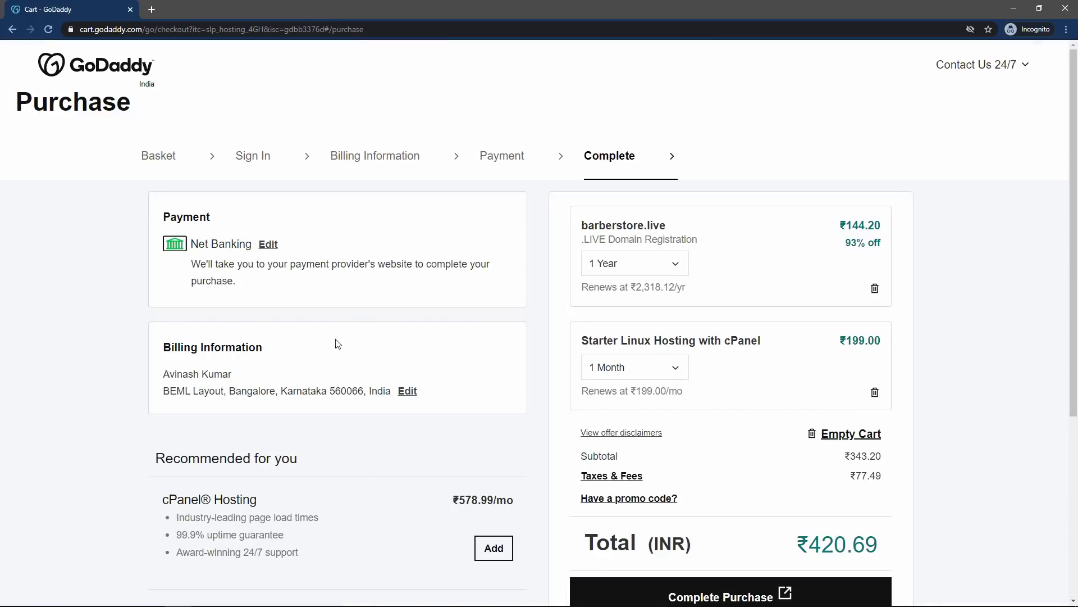
# - Complete the ₹420.69 purchase of the domain and Starter hosting
pyautogui.scroll(-2, 187, 235)
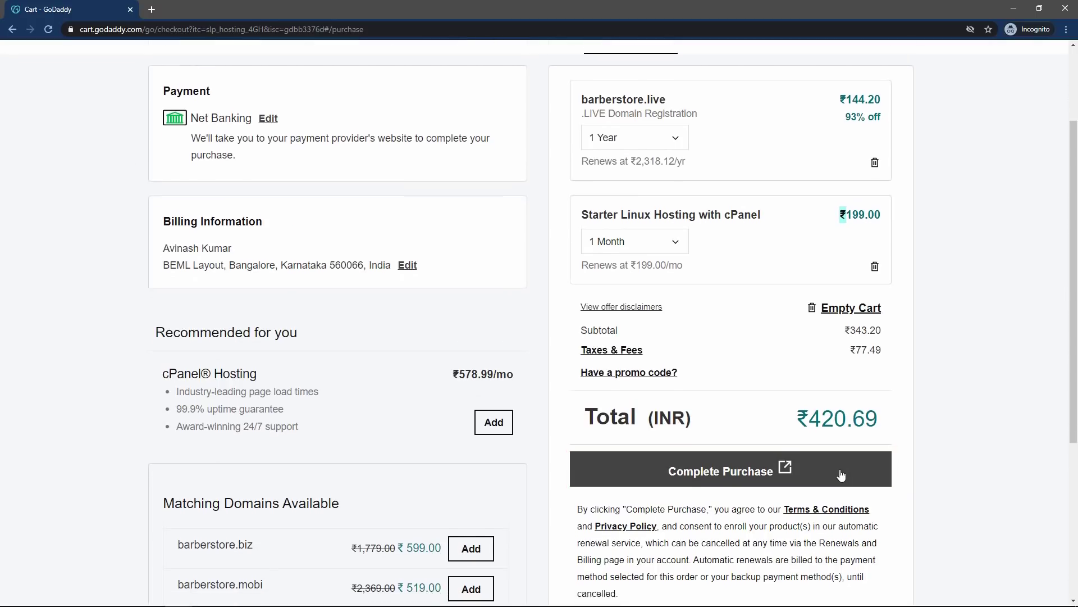
pyautogui.scroll(-3, 730, 421)
pyautogui.click(673, 326)
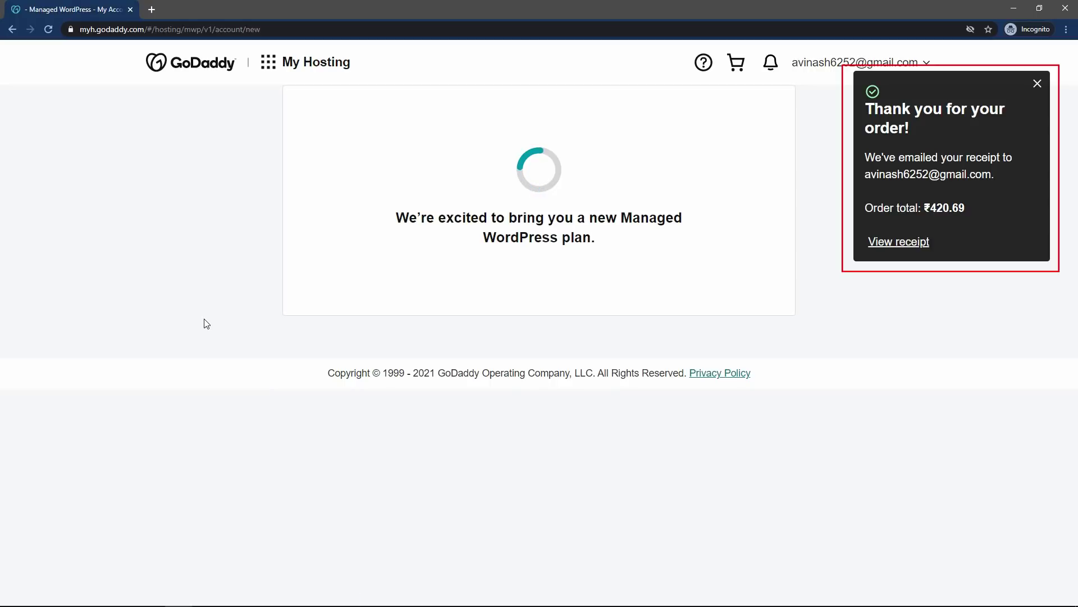
# - From My Products, start setup of the Starter Linux Hosting with cPanel plan
pyautogui.click(895, 62)
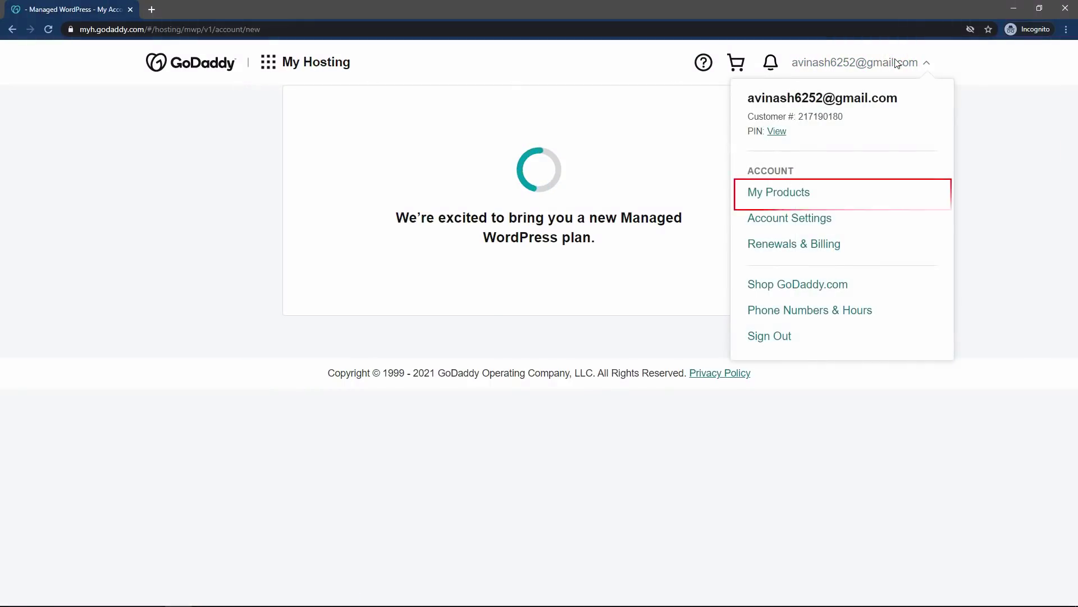
pyautogui.click(792, 193)
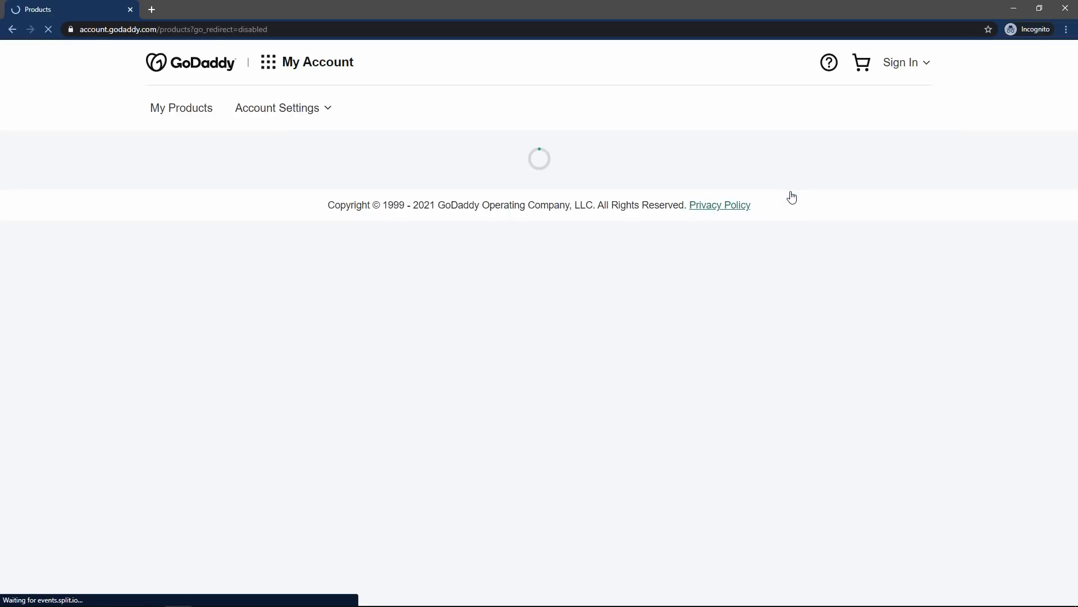
pyautogui.scroll(-8, 169, 221)
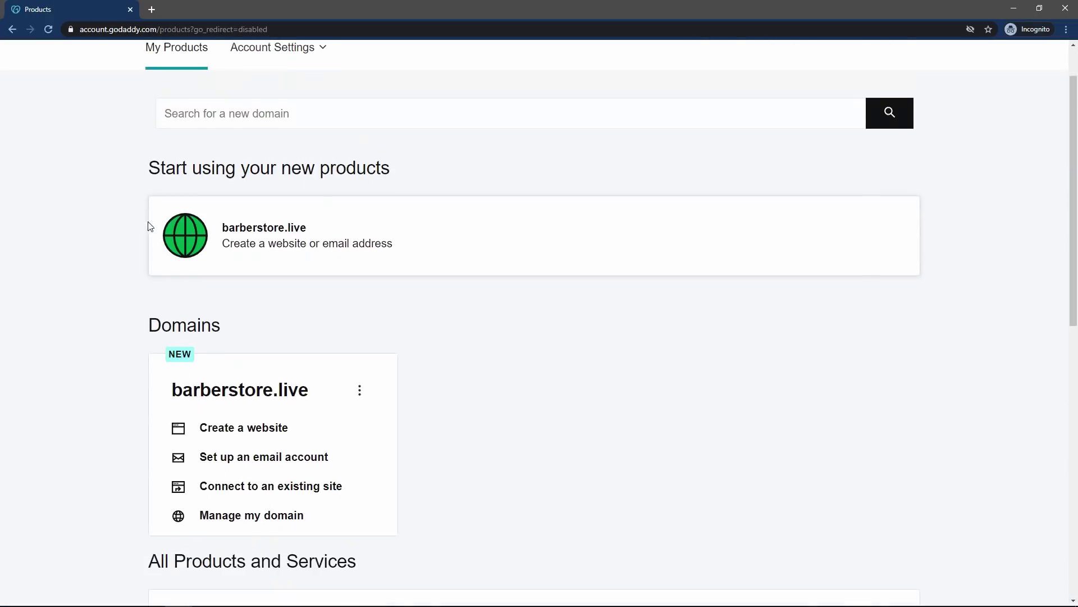
pyautogui.scroll(-1, 142, 222)
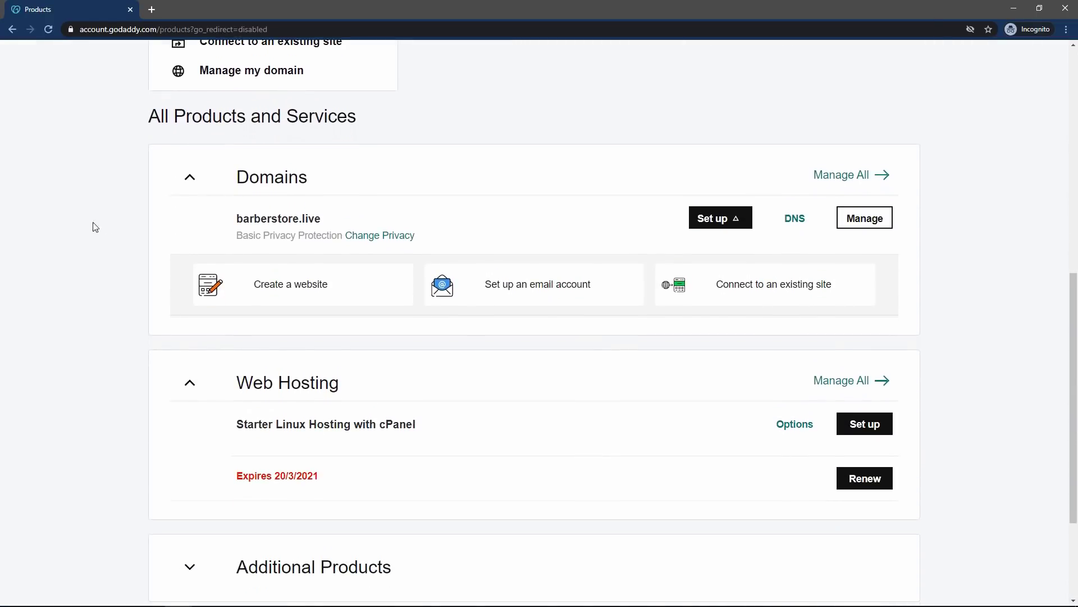
pyautogui.moveTo(237, 218); pyautogui.dragTo(196, 182)
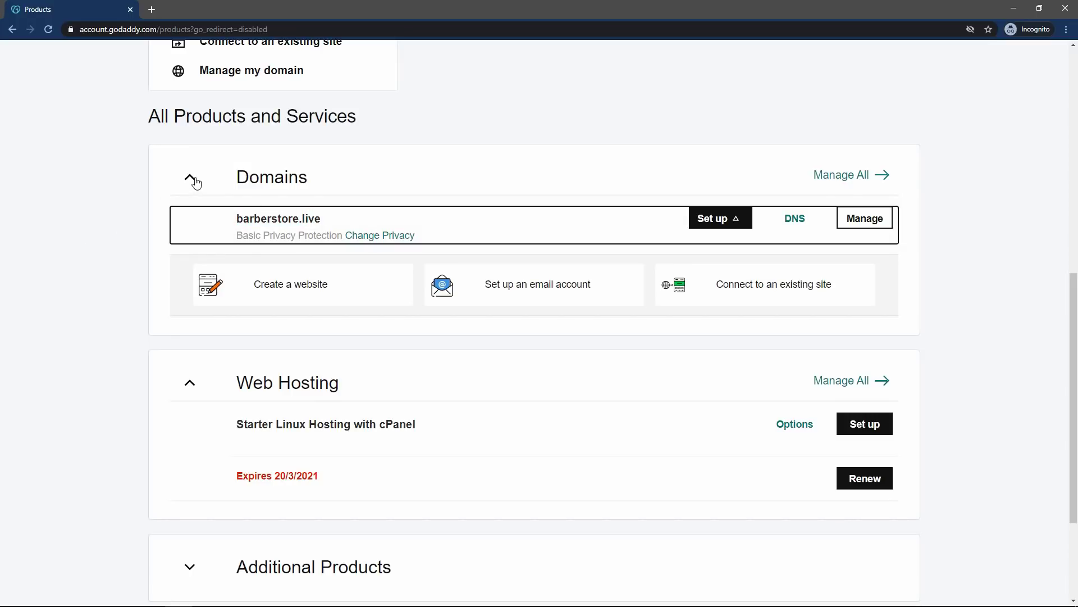
pyautogui.scroll(-1, 117, 294)
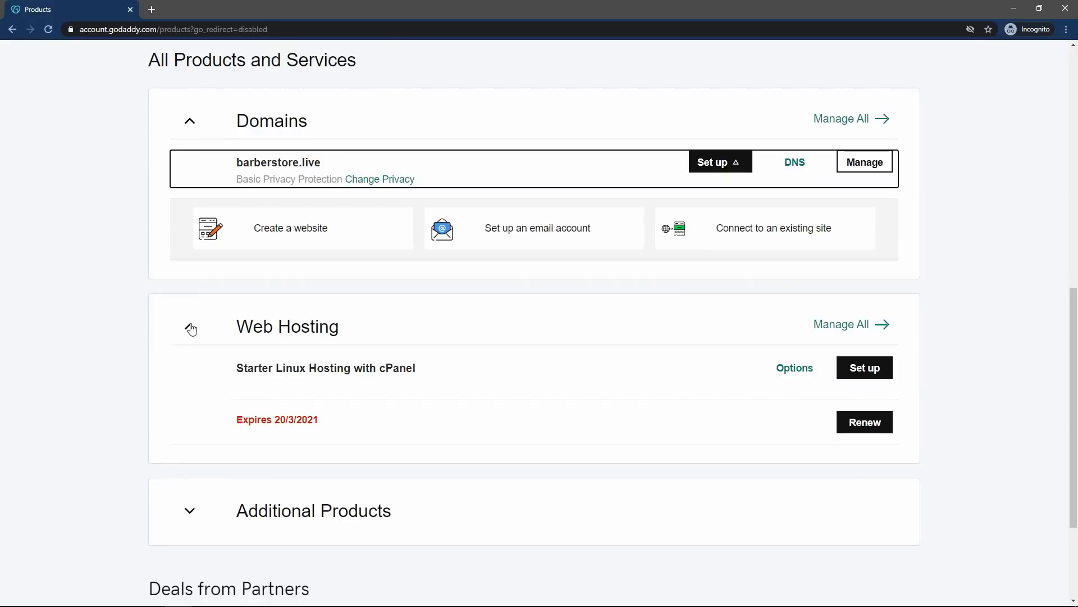
pyautogui.click(247, 374)
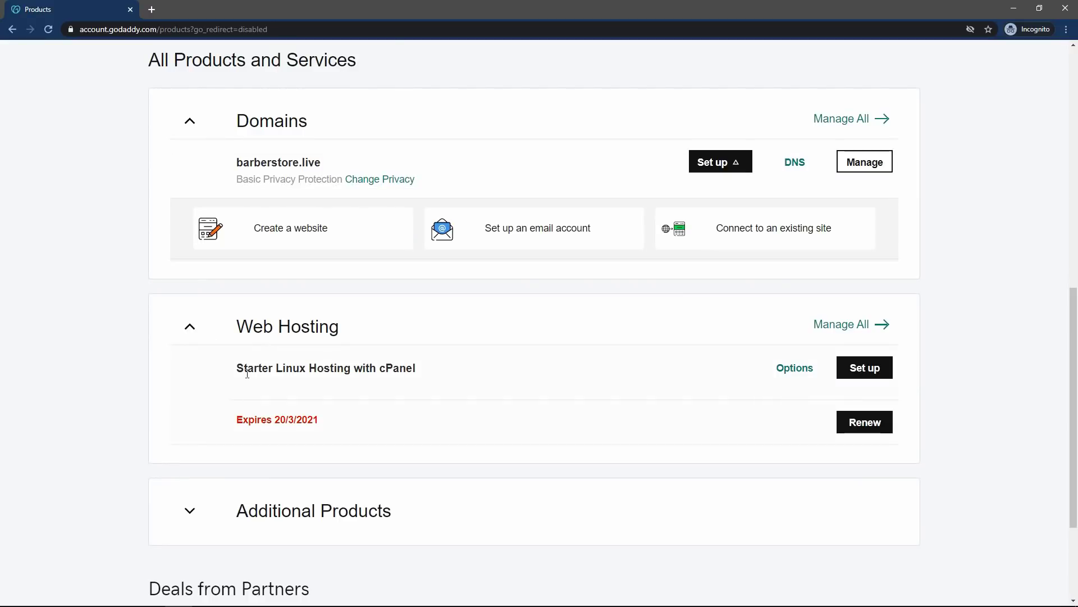
pyautogui.moveTo(239, 372); pyautogui.dragTo(391, 369)
pyautogui.click(386, 369)
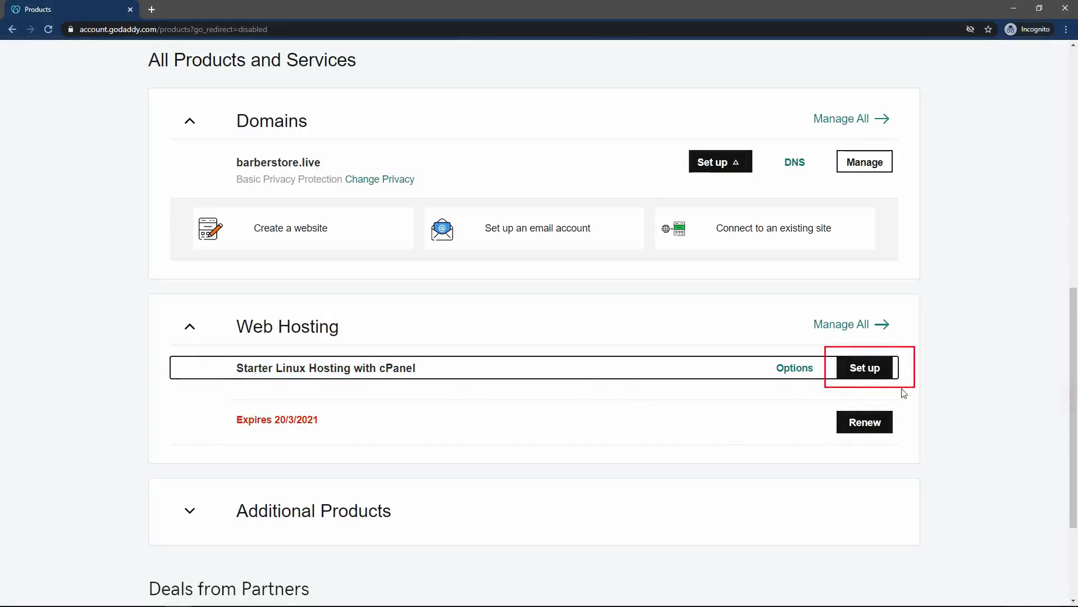
pyautogui.click(865, 368)
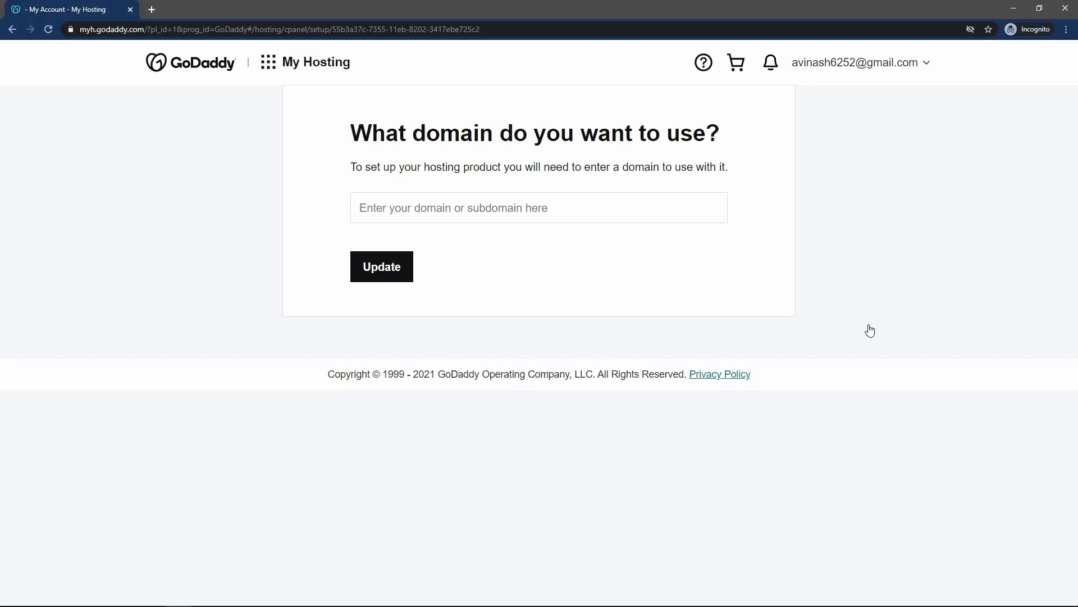
# - Assign barberstore.live as the hosting domain, choose the Asia data center, and skip WordPress
pyautogui.click(415, 210)
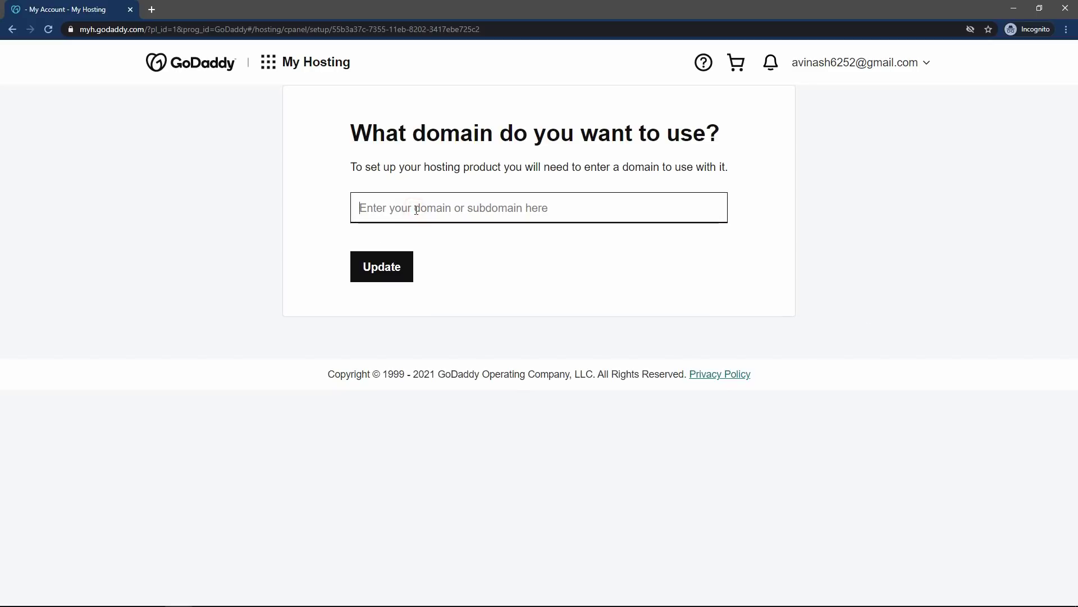
pyautogui.write('barber')
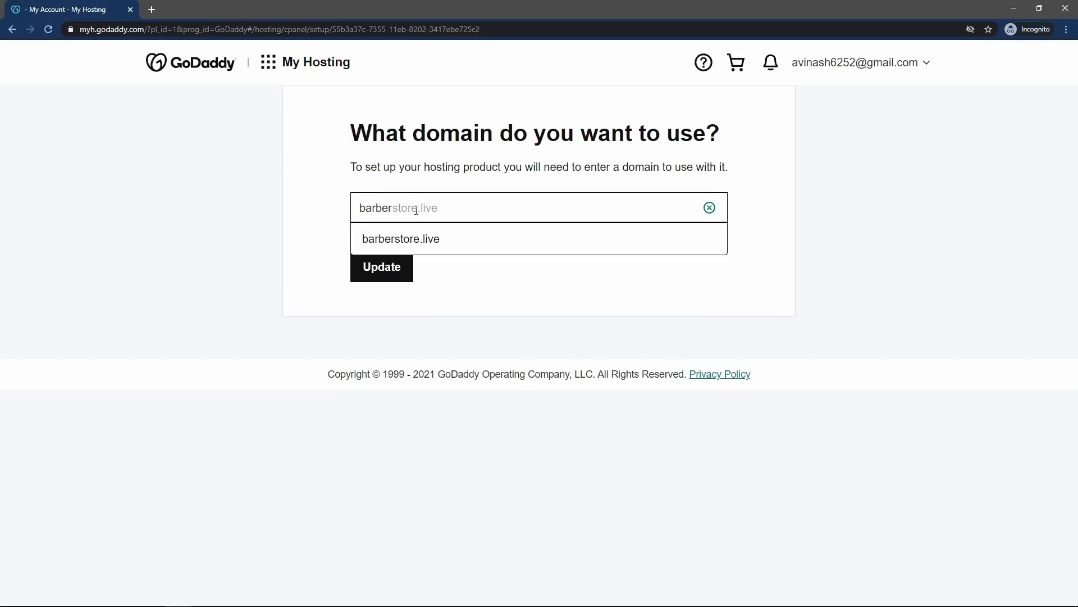
pyautogui.click(530, 239)
pyautogui.click(384, 267)
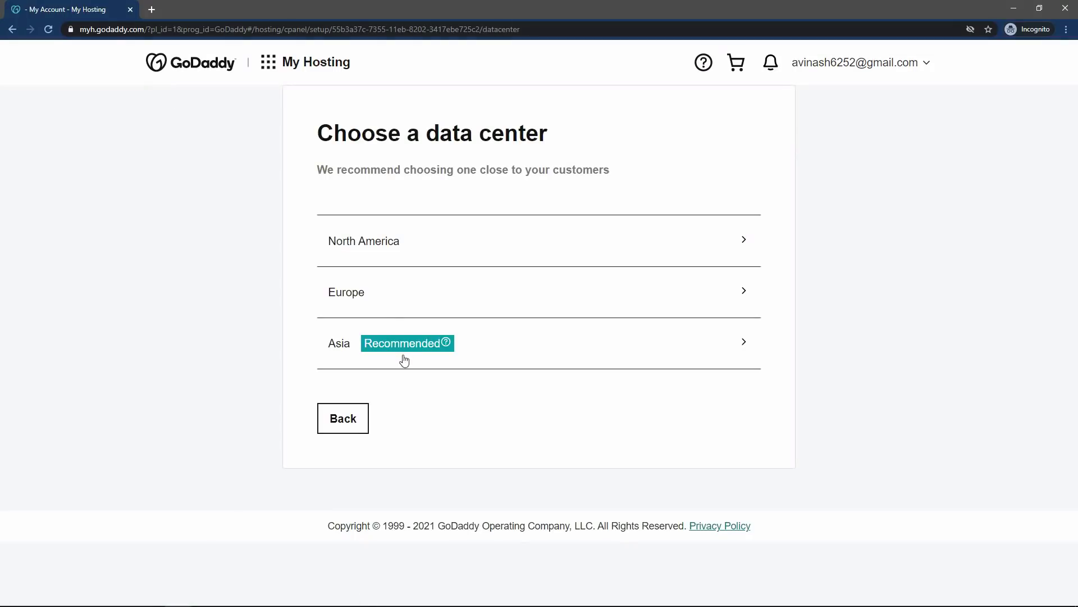
pyautogui.click(404, 360)
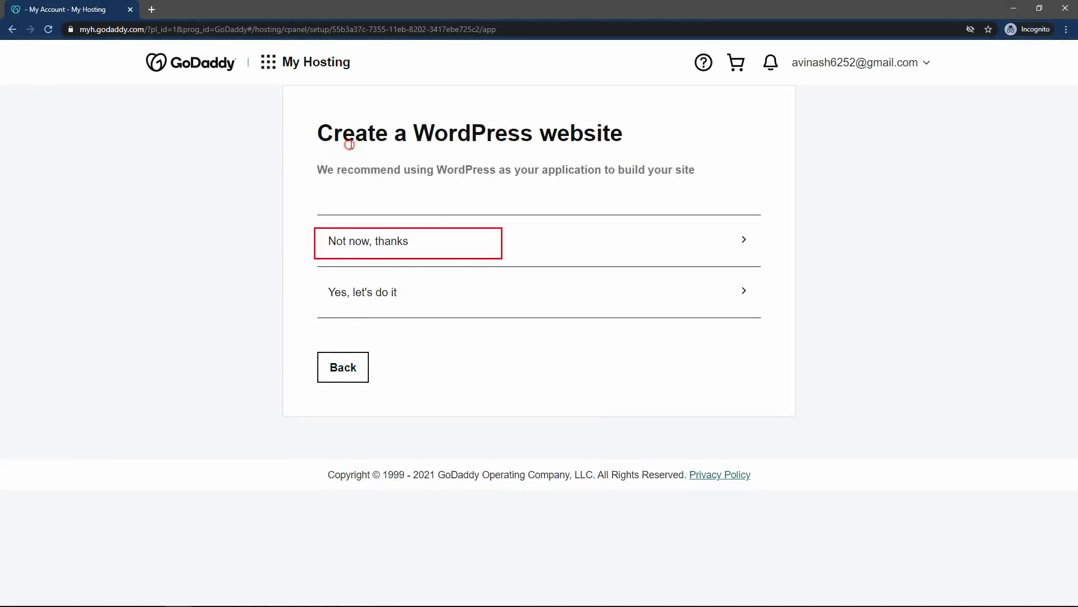
pyautogui.click(378, 243)
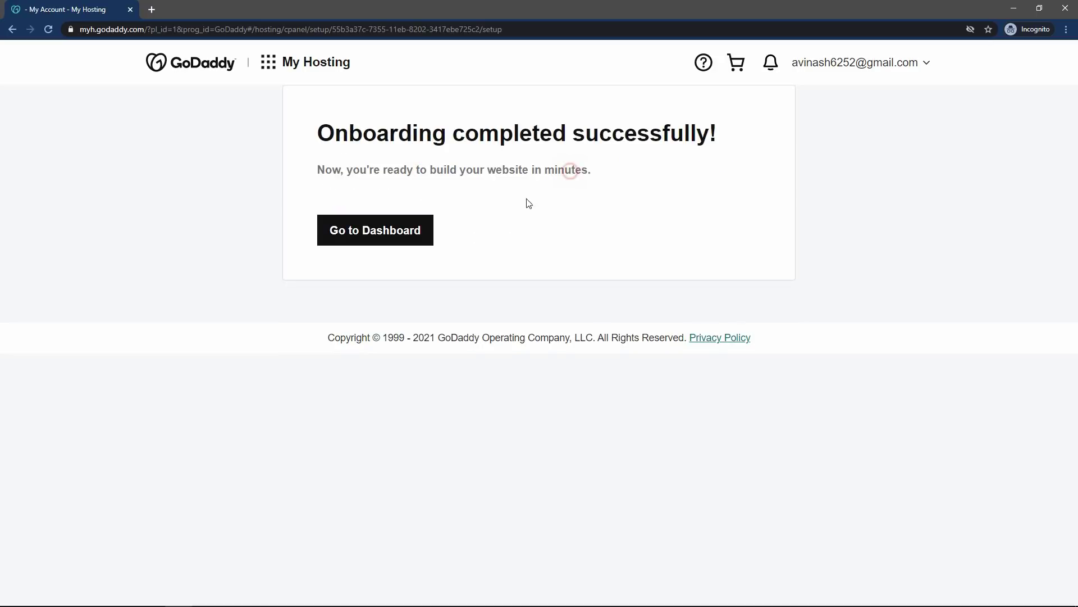
# - Open cPanel Admin from the hosting dashboard and close the old My Hosting tab
pyautogui.click(384, 235)
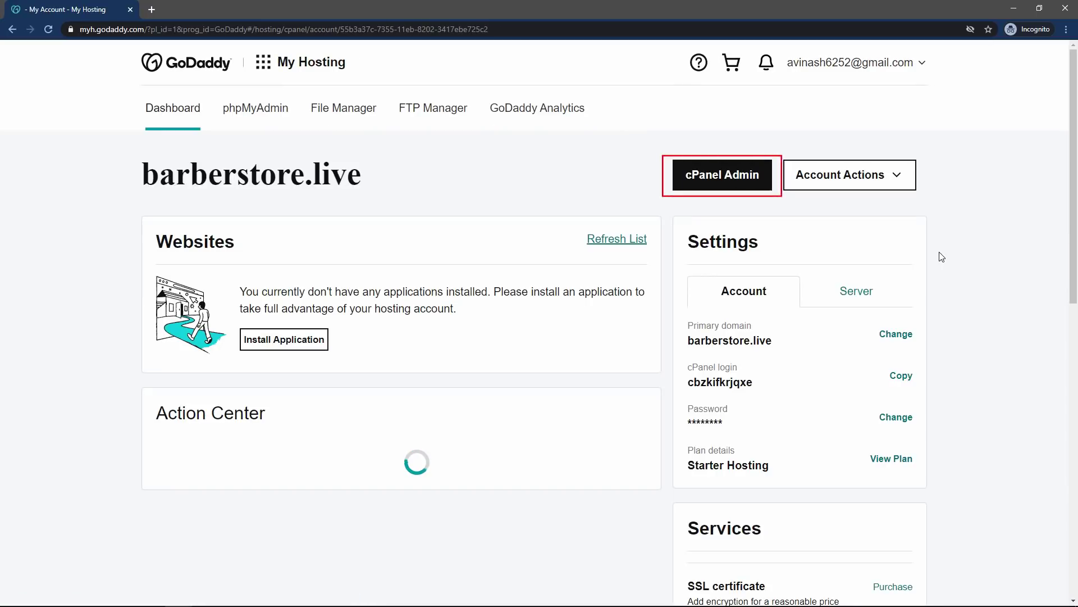
pyautogui.click(709, 185)
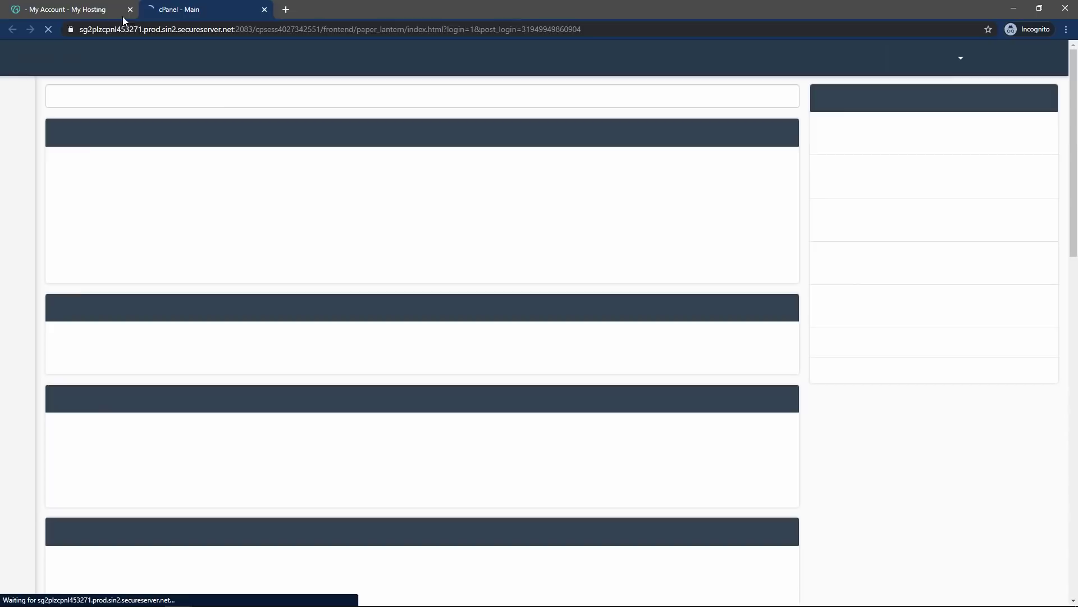
pyautogui.click(130, 9)
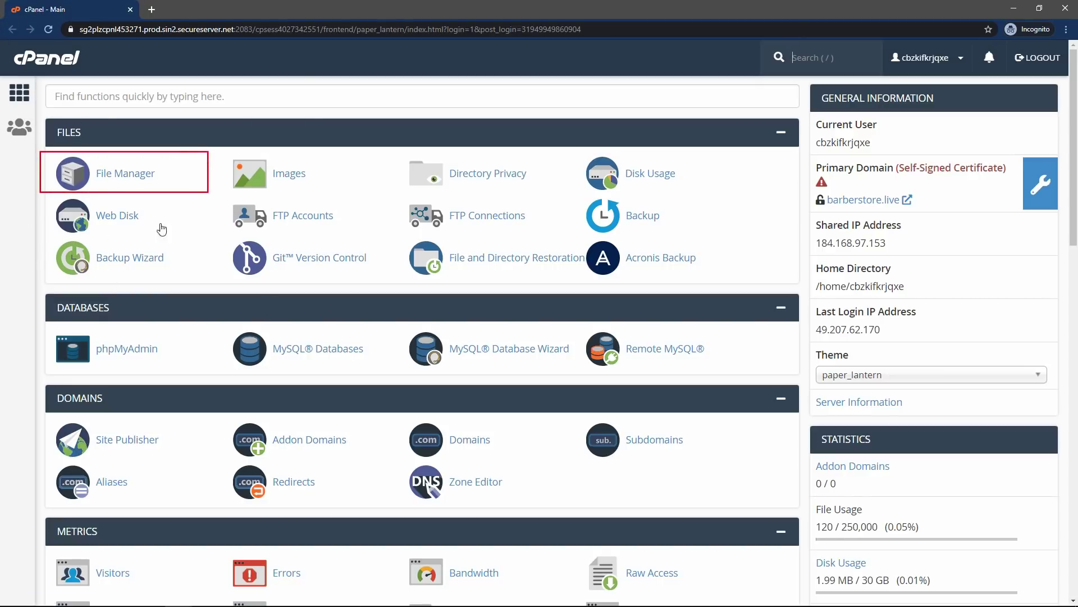
# - Open cPanel's File Manager link in a new browser tab
pyautogui.rightClick(120, 179)
pyautogui.click(155, 186)
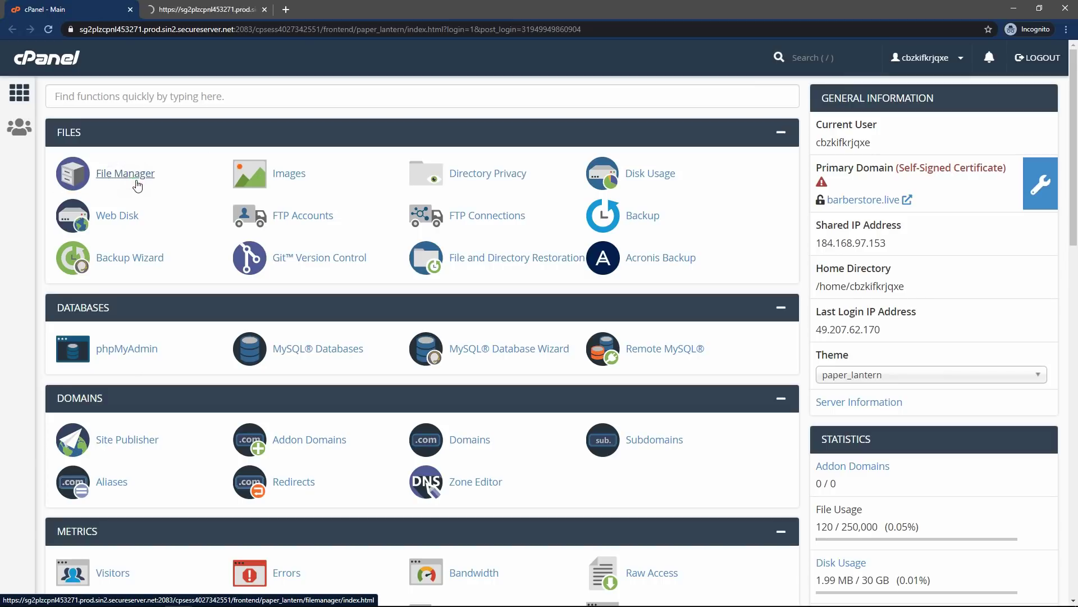
# - Switch to the File Manager tab and open the public_html folder
pyautogui.click(214, 7)
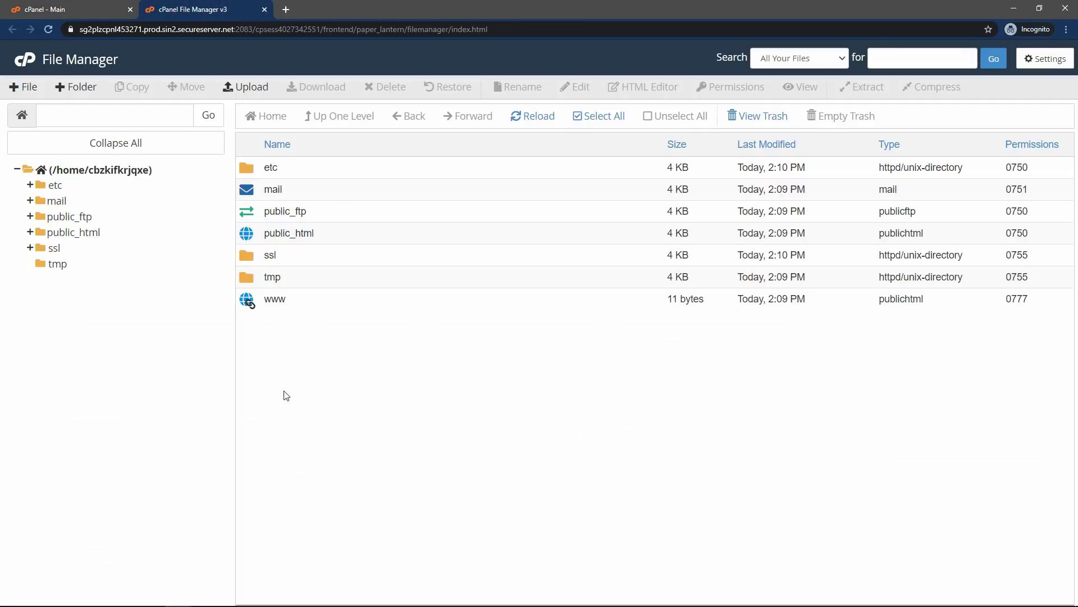
pyautogui.moveTo(286, 396); pyautogui.dragTo(398, 326)
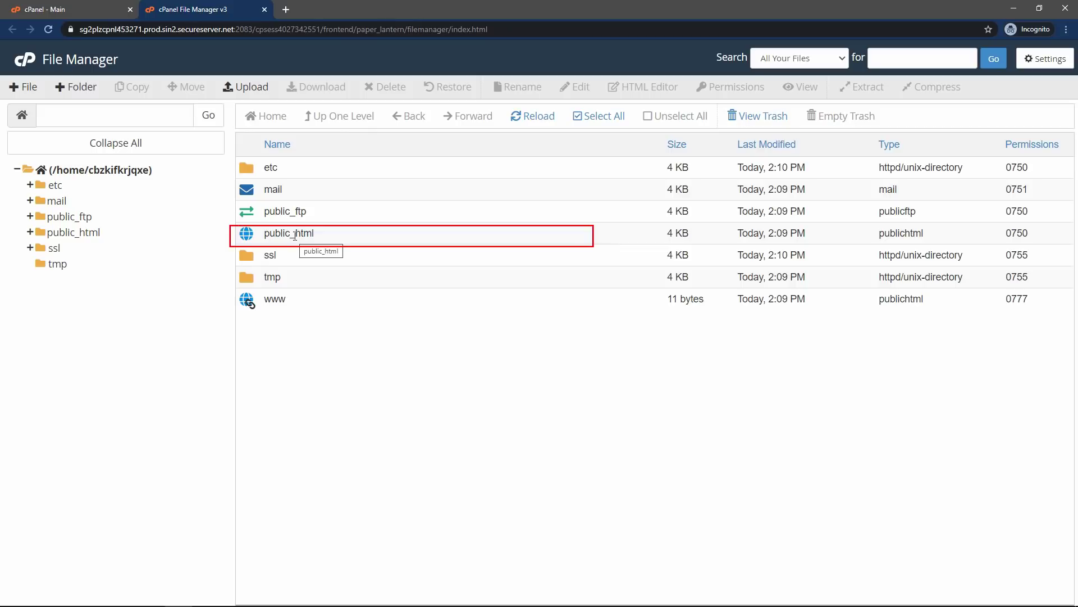
pyautogui.click(331, 237)
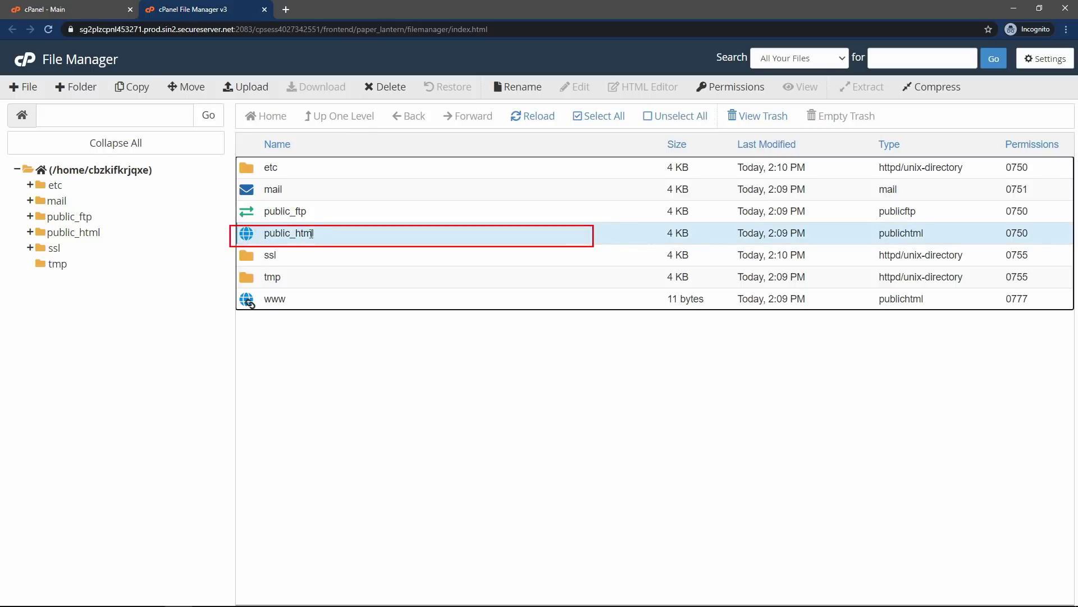
pyautogui.doubleClick(251, 239)
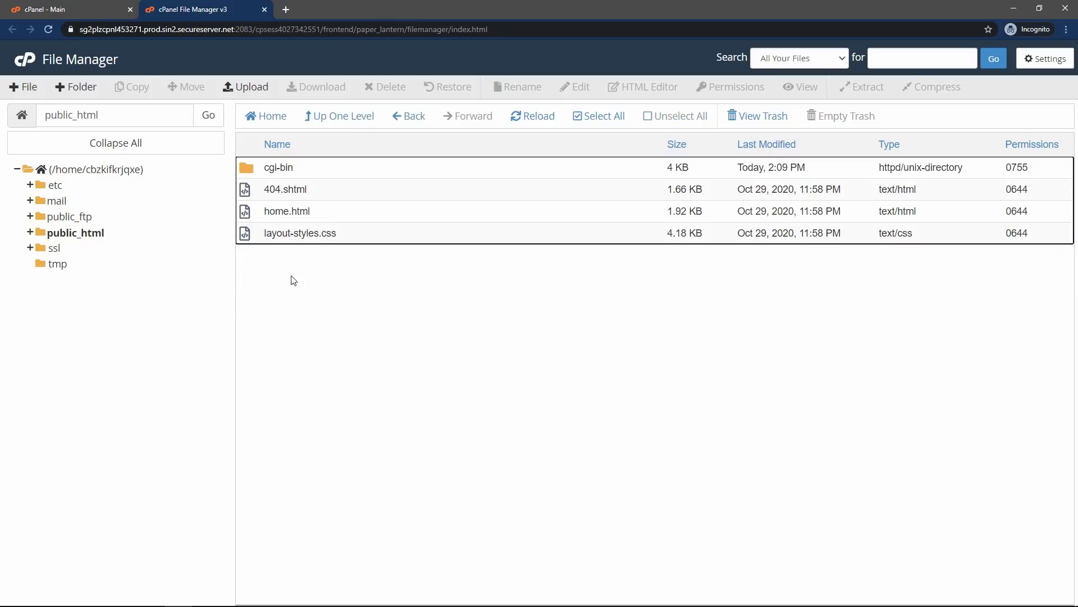
# - Permanently delete 404.shtml, home.html and layout-styles.css, skipping the trash
pyautogui.keyDown('shift'); pyautogui.click(275, 211); pyautogui.keyUp('shift')
pyautogui.click(286, 233)
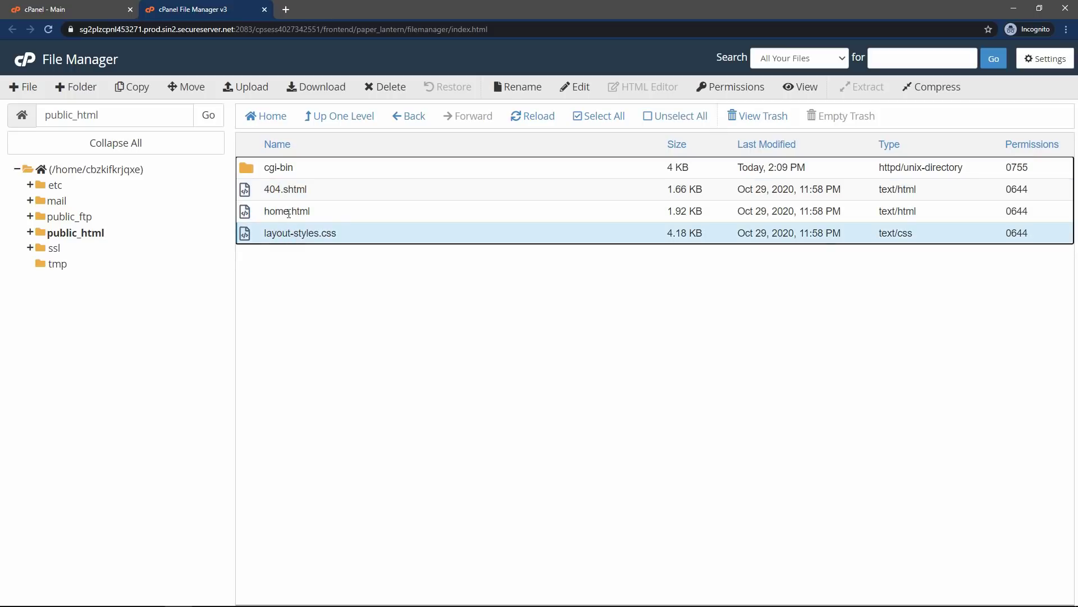
pyautogui.keyDown('ctrl'); pyautogui.click(287, 212); pyautogui.keyUp('ctrl')
pyautogui.keyDown('ctrl'); pyautogui.click(288, 193); pyautogui.keyUp('ctrl')
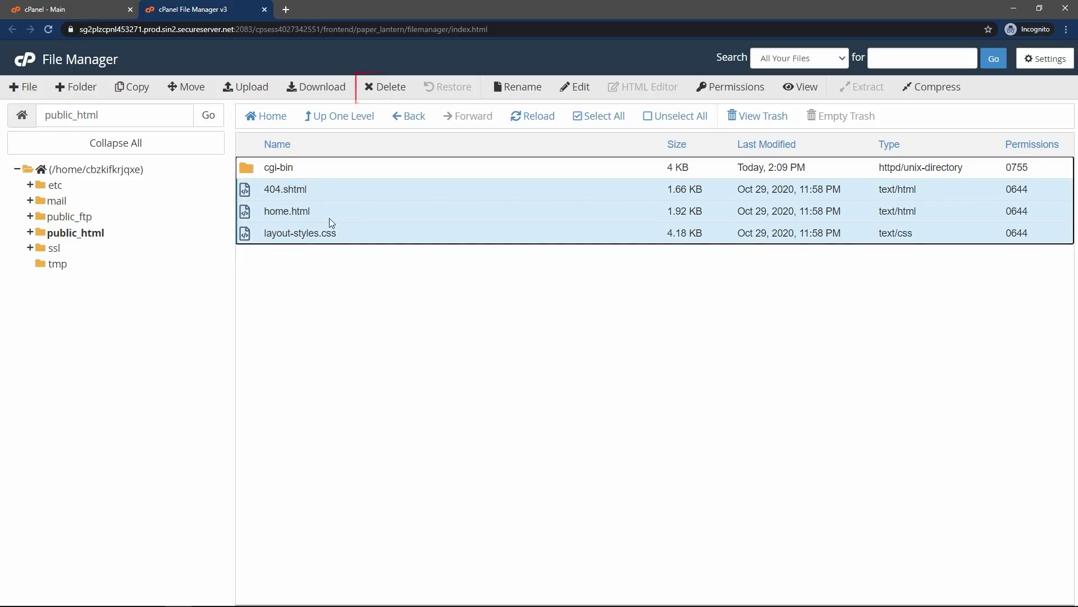
pyautogui.click(391, 90)
pyautogui.click(394, 336)
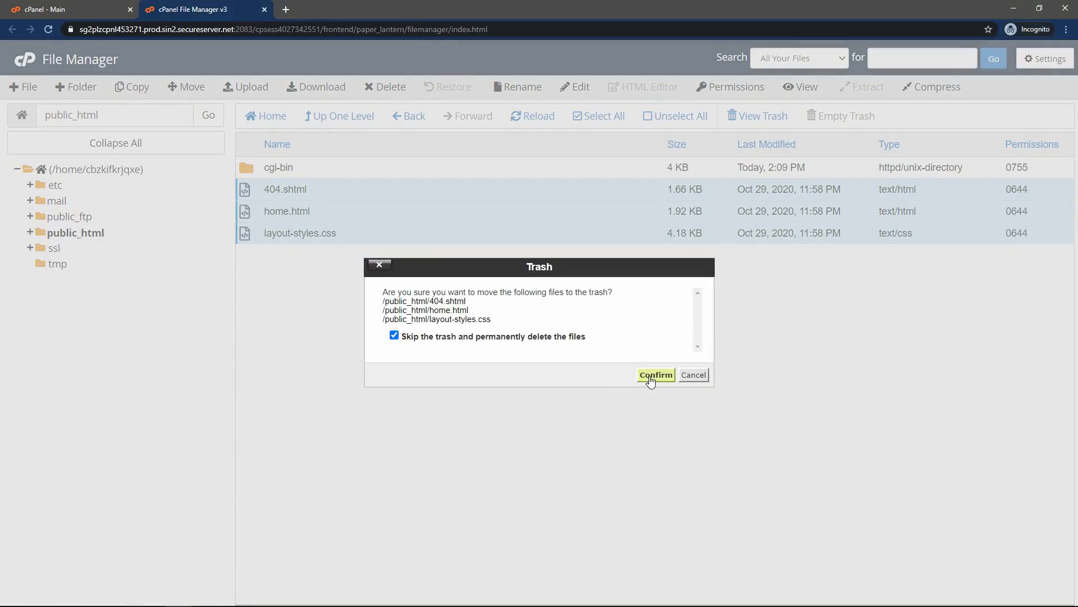
pyautogui.click(656, 375)
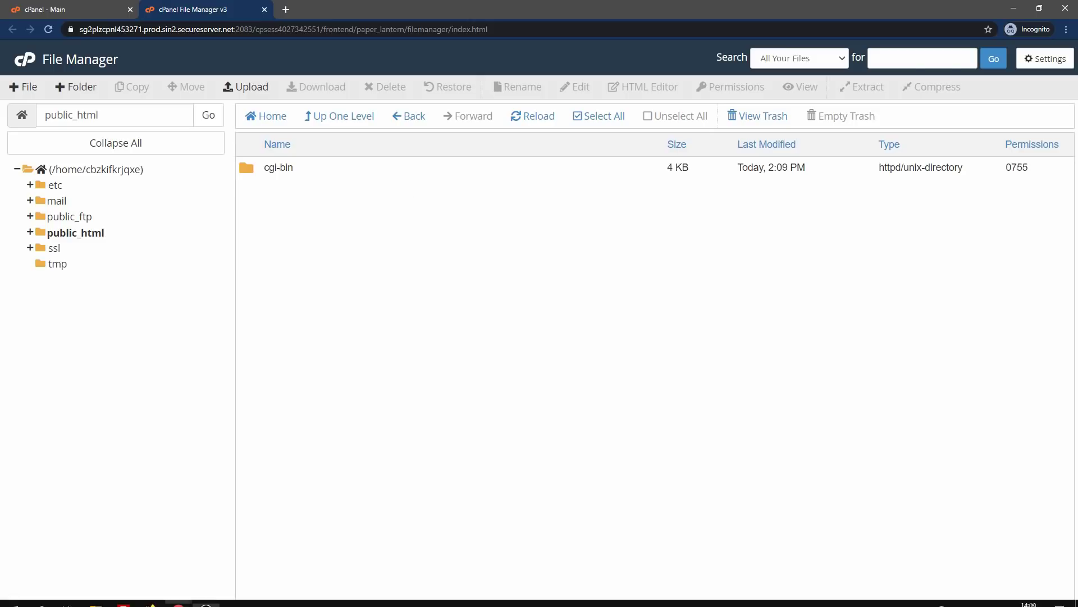
# - Open the BarberShop folder and select images, index.html and style.css together
pyautogui.moveTo(699, 606)
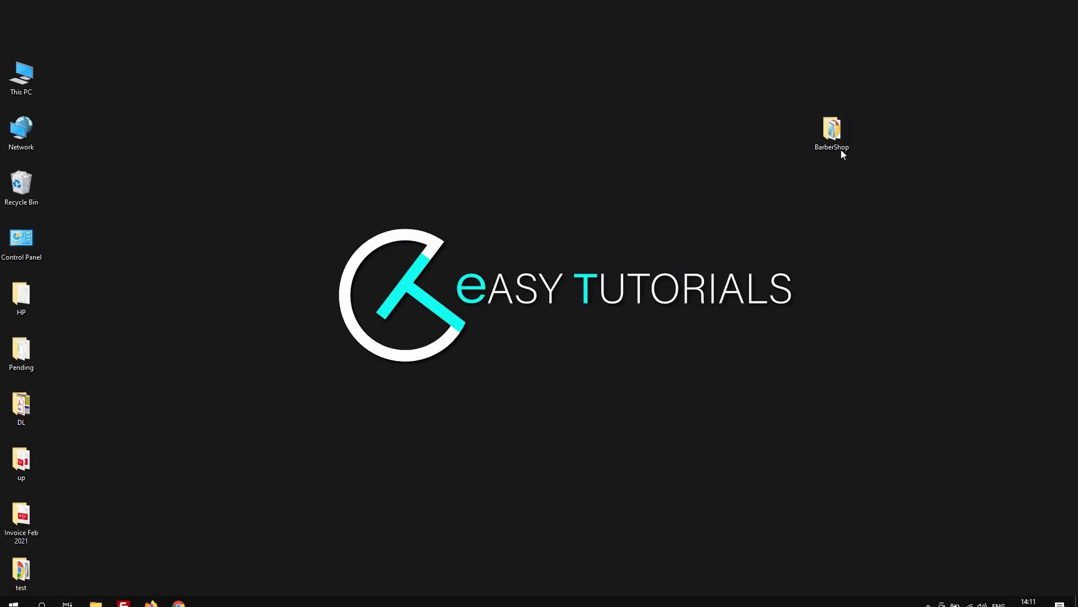
pyautogui.moveTo(841, 151); pyautogui.dragTo(829, 141)
pyautogui.doubleClick(829, 140)
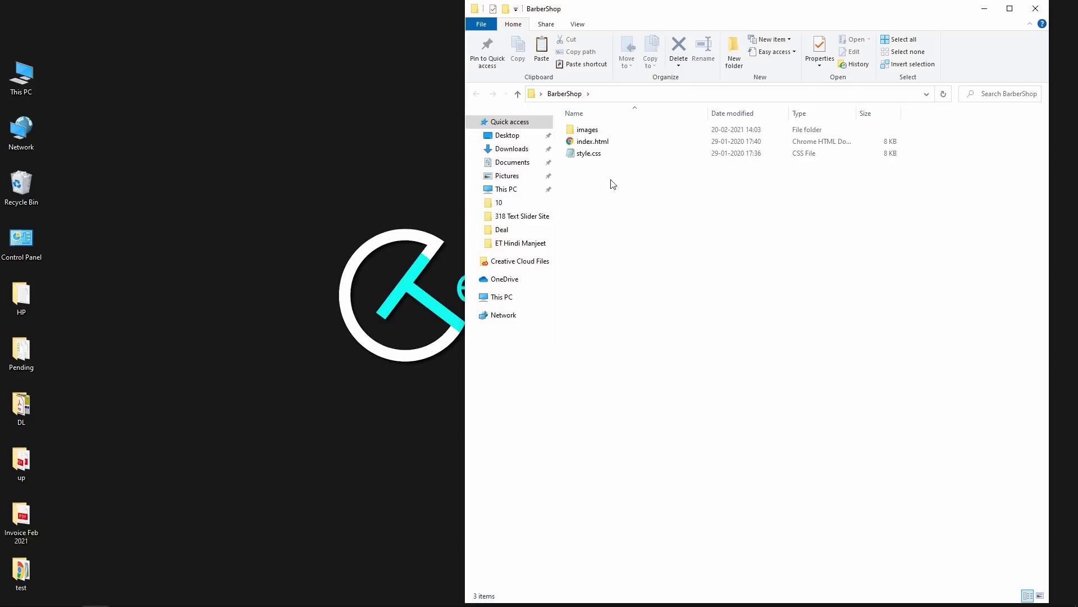
pyautogui.click(584, 130)
pyautogui.click(596, 144)
pyautogui.click(594, 152)
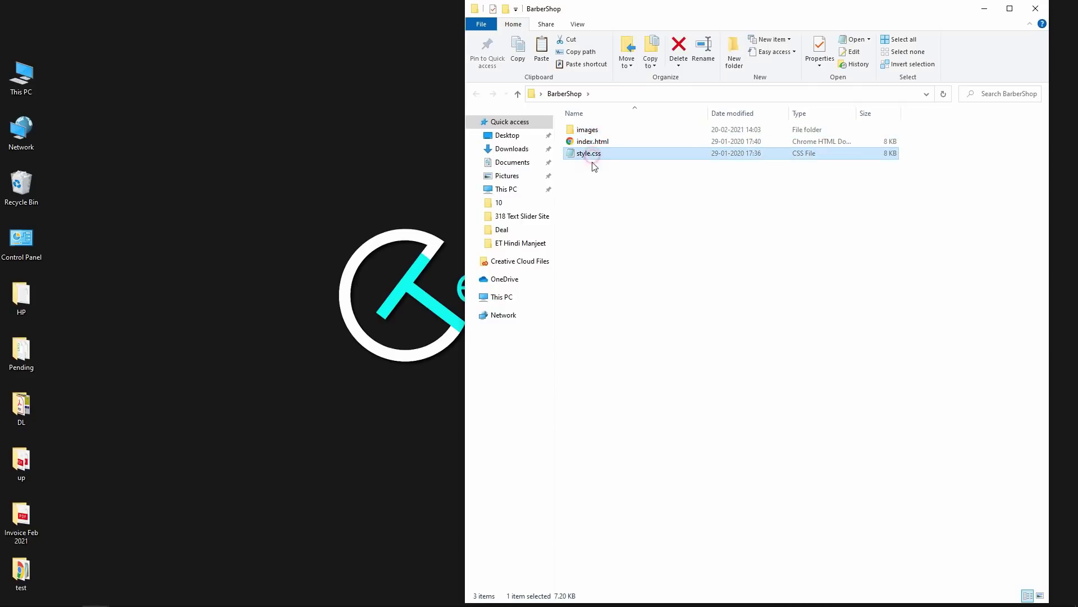
pyautogui.click(608, 212)
pyautogui.moveTo(719, 235); pyautogui.dragTo(592, 128)
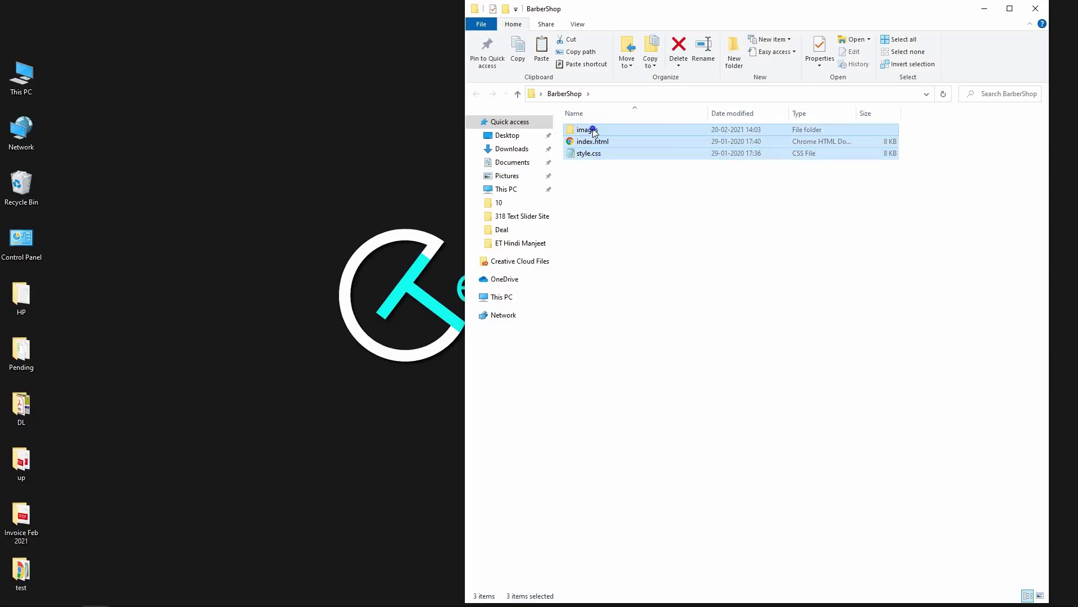
# - Compress the three items into a zipped folder, keeping its default name
pyautogui.rightClick(591, 128)
pyautogui.moveTo(698, 331)
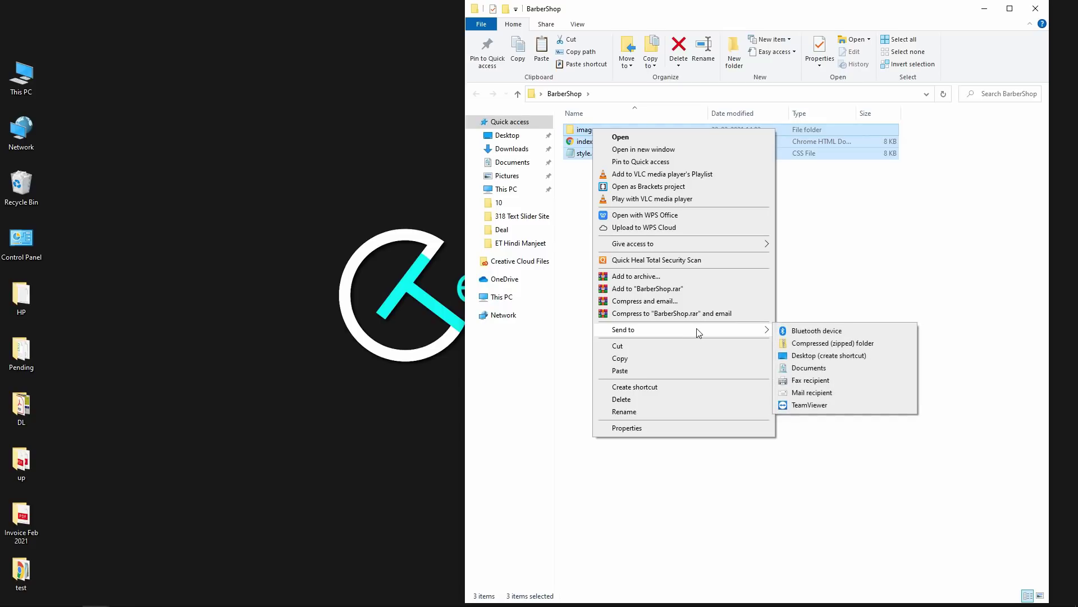
pyautogui.click(809, 344)
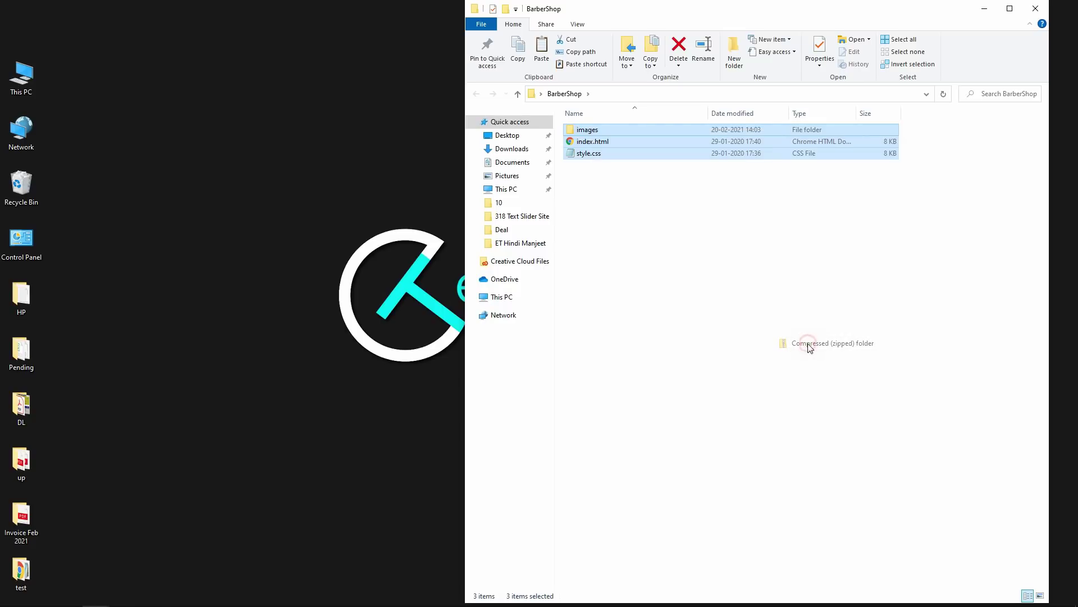
pyautogui.press('Return')
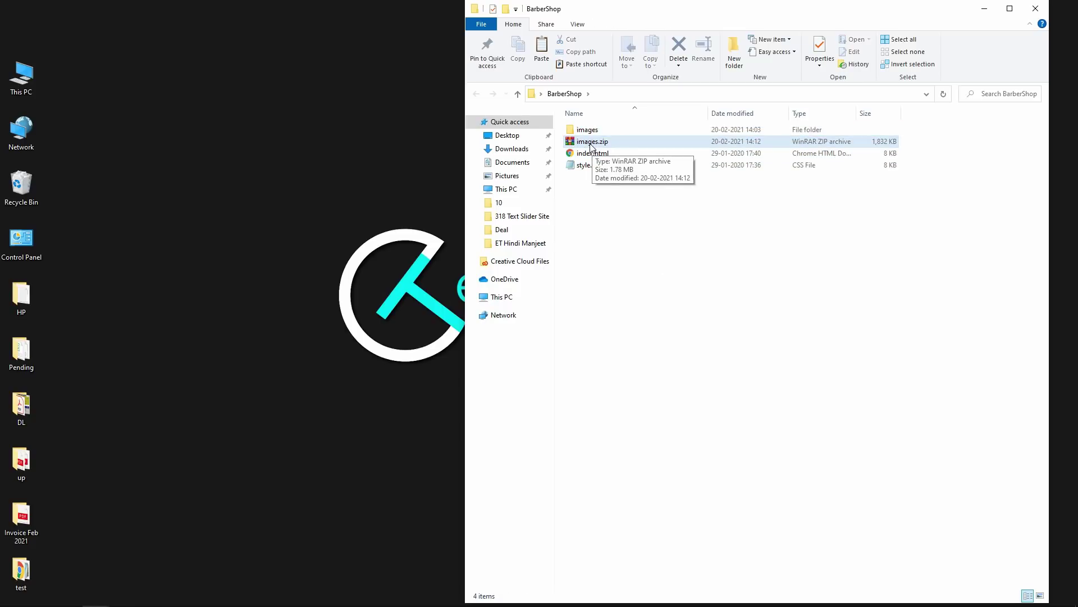
# - Rename images.zip to website.zip
pyautogui.keyDown('ctrl'); pyautogui.scroll(4, 687, 299); pyautogui.keyUp('ctrl')
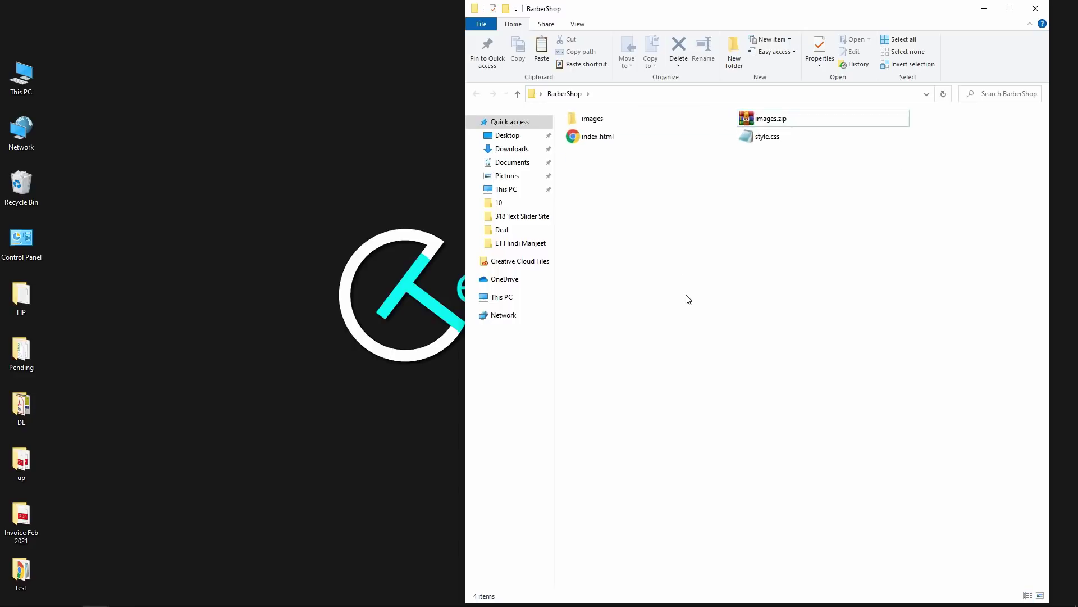
pyautogui.keyDown('ctrl'); pyautogui.scroll(1, 687, 299); pyautogui.keyUp('ctrl')
pyautogui.click(730, 211)
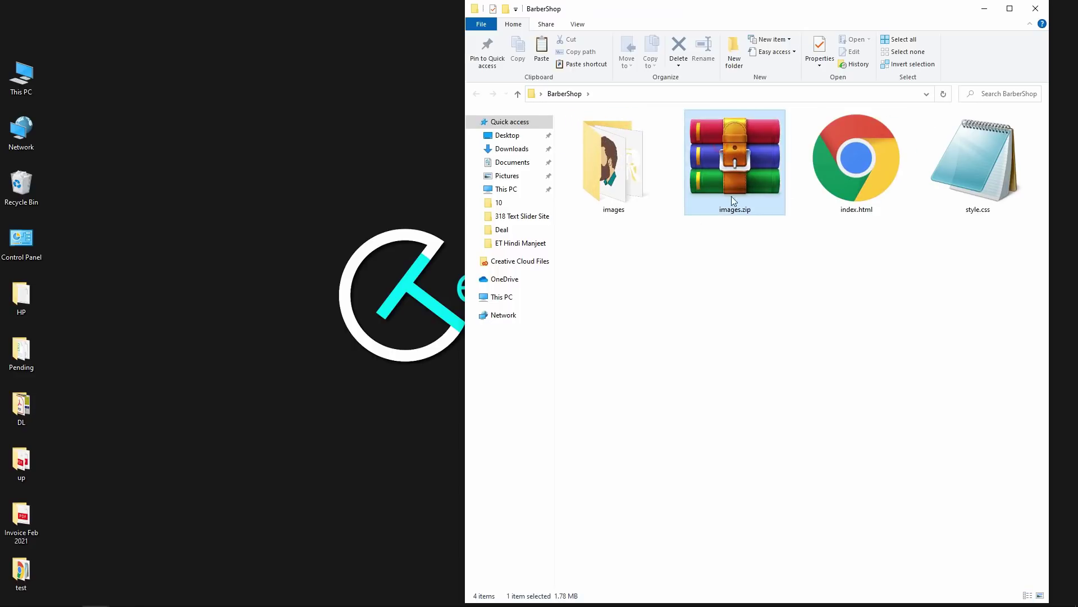
pyautogui.click(729, 211)
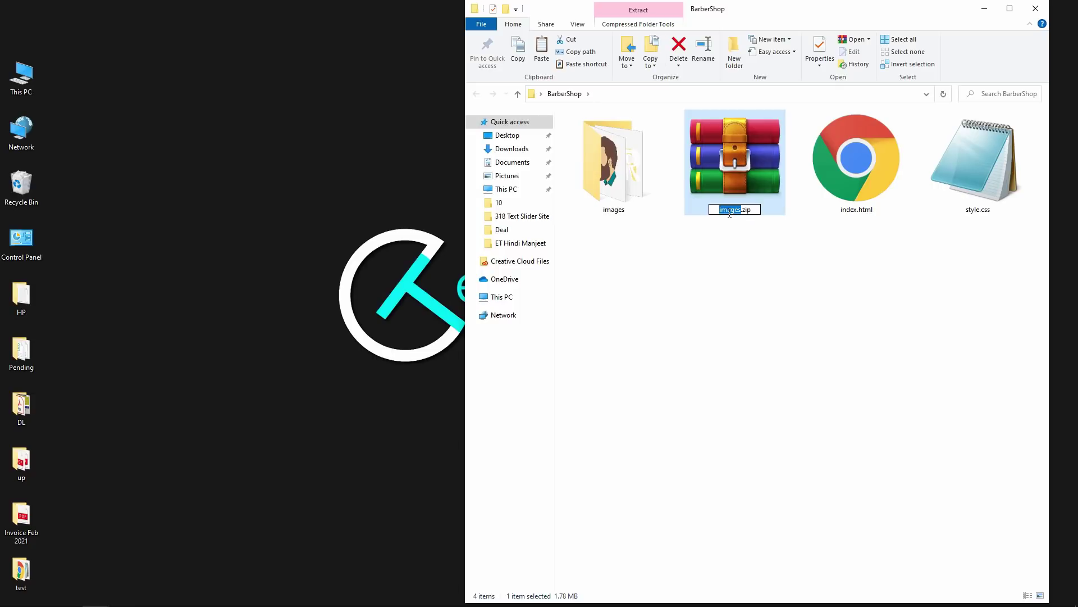
pyautogui.write('website')
pyautogui.press('Return')
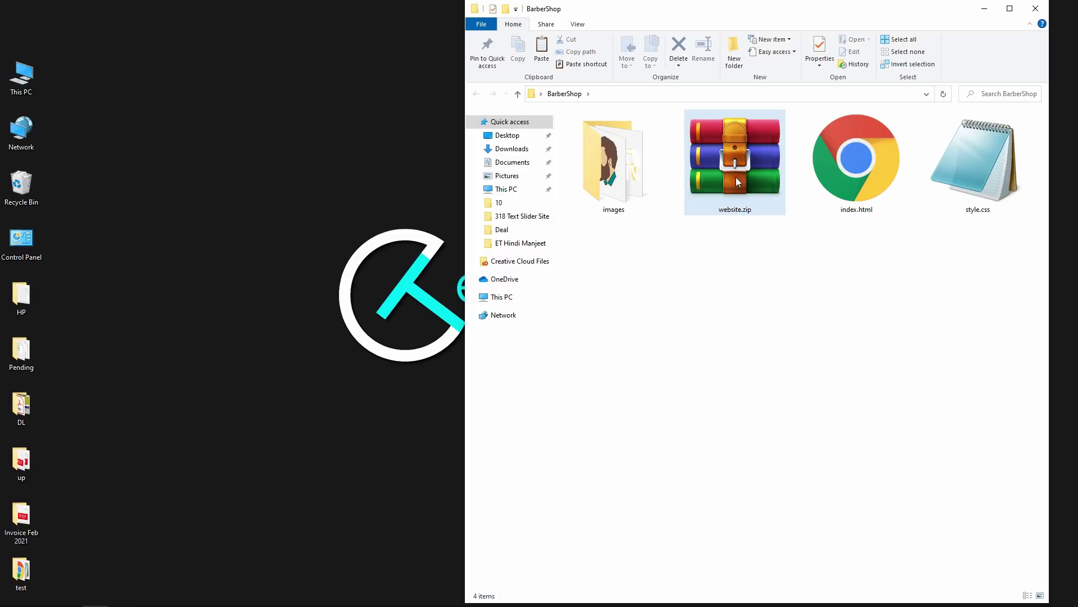
# - Upload website.zip to public_html in cPanel and return to the public_html listing
pyautogui.click(713, 97)
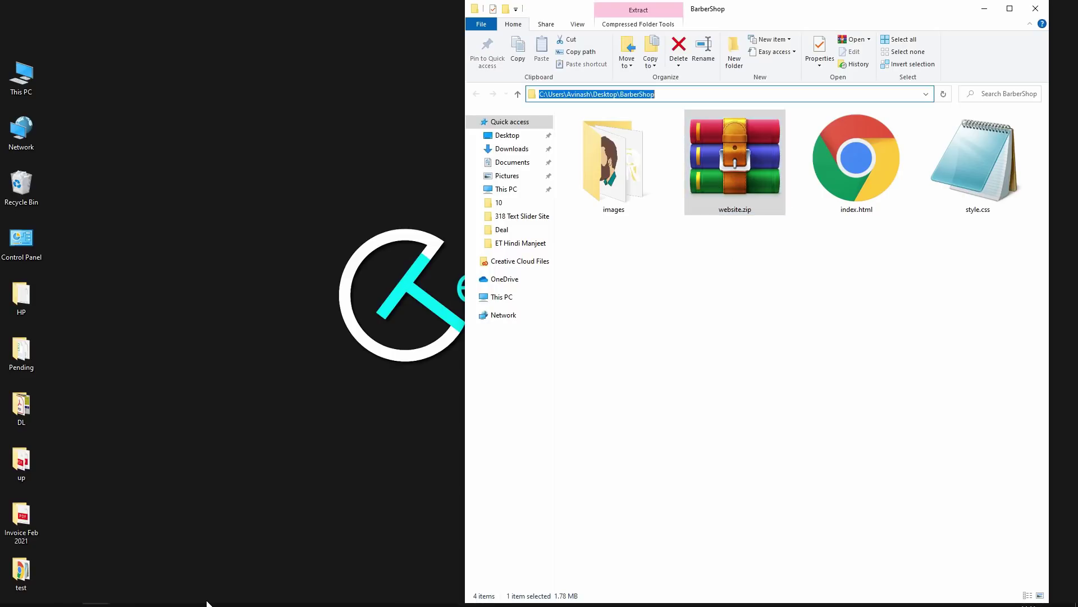
pyautogui.moveTo(179, 595)
pyautogui.click(203, 576)
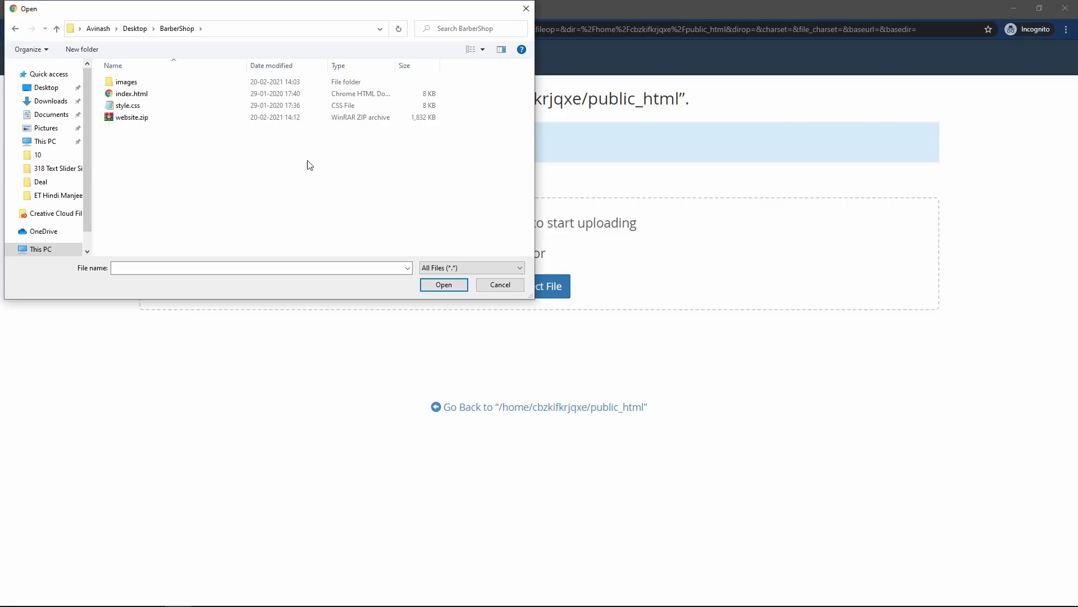
pyautogui.click(132, 119)
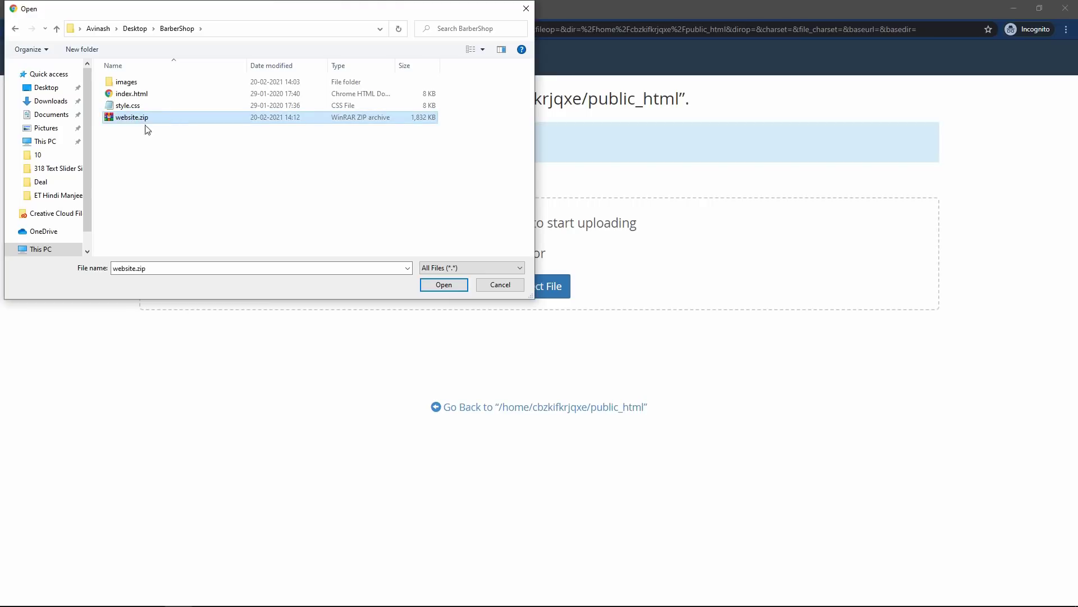
pyautogui.click(428, 289)
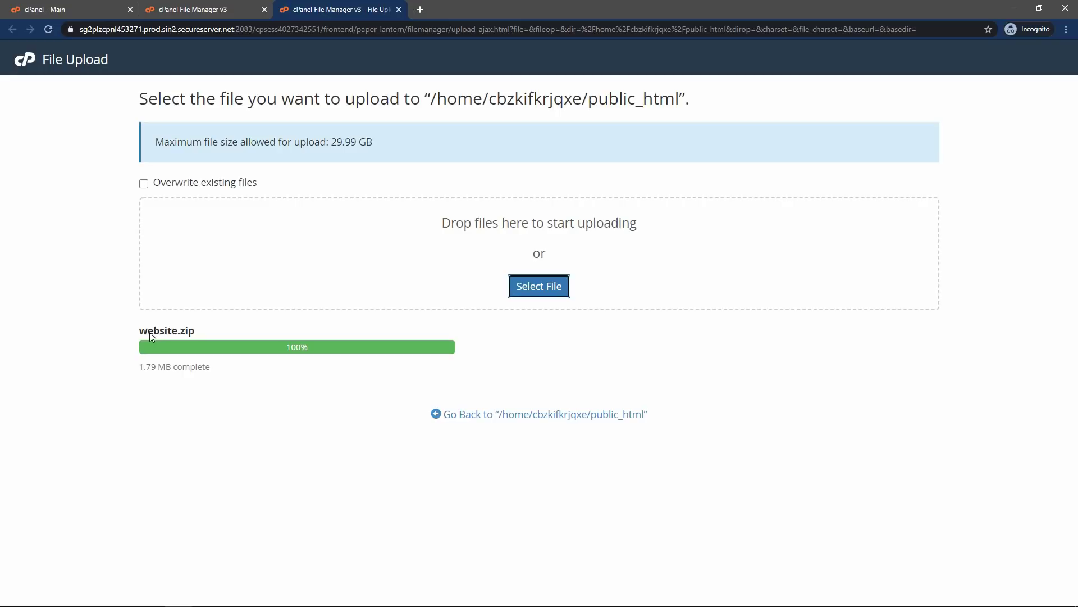
pyautogui.click(546, 420)
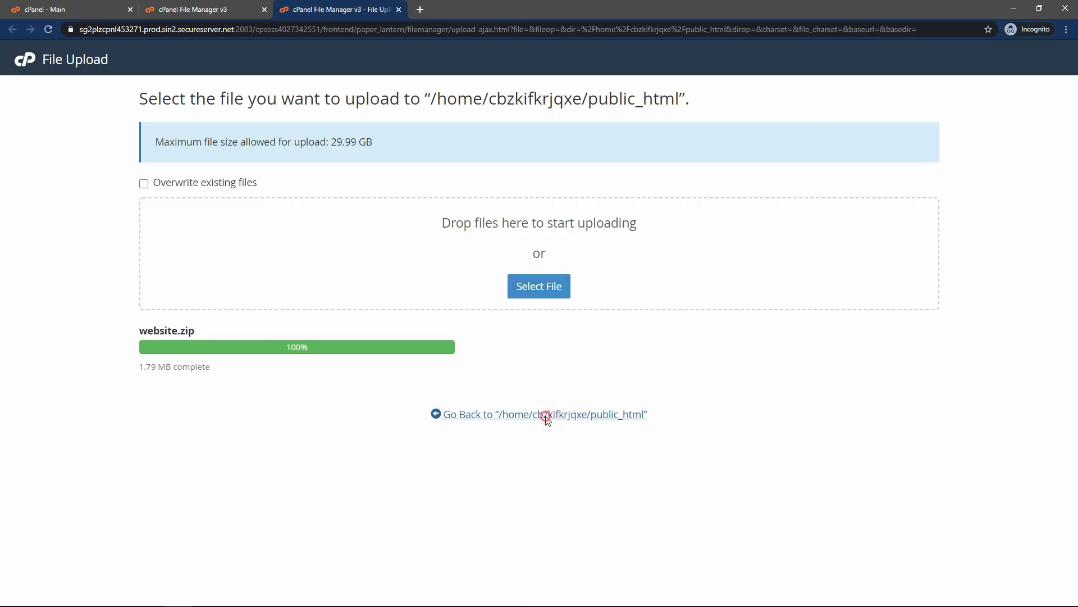
# - Extract website.zip into /public_html and close the extraction results
pyautogui.click(283, 191)
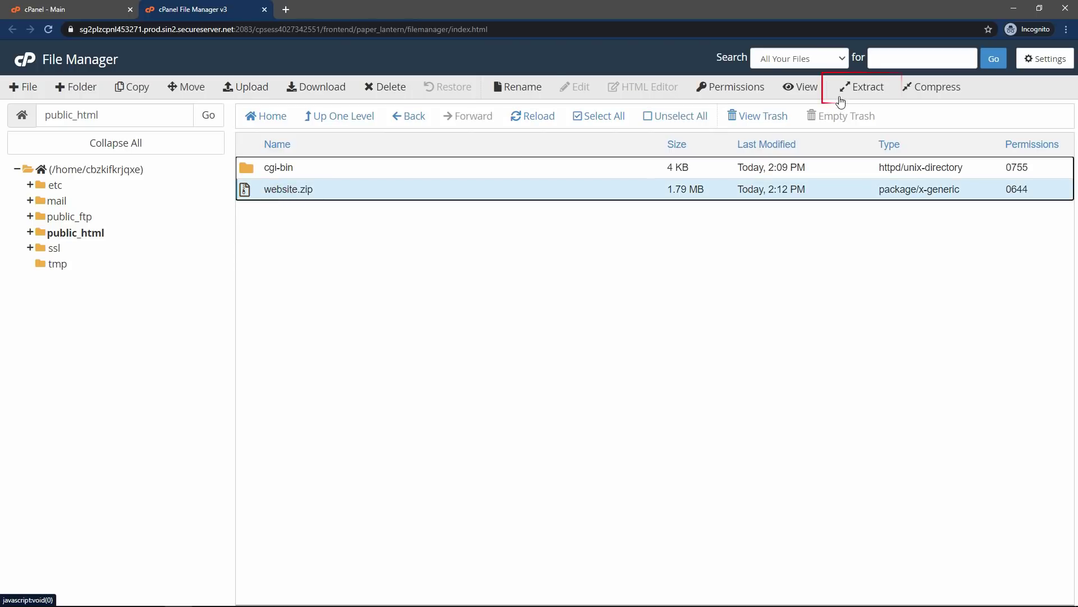
pyautogui.click(868, 88)
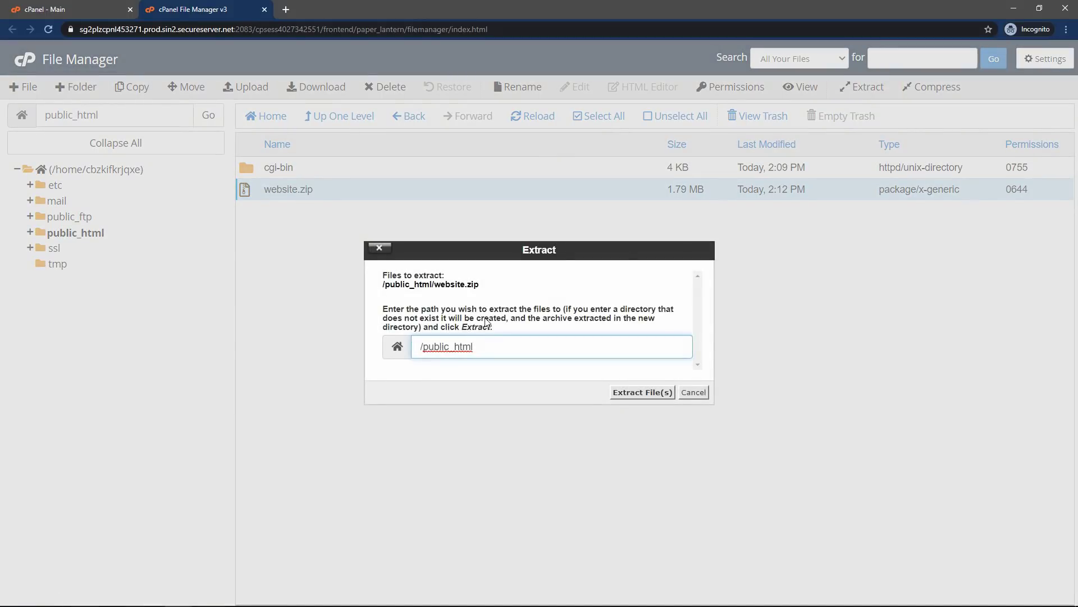
pyautogui.moveTo(497, 347); pyautogui.dragTo(426, 346)
pyautogui.click(500, 346)
pyautogui.click(655, 393)
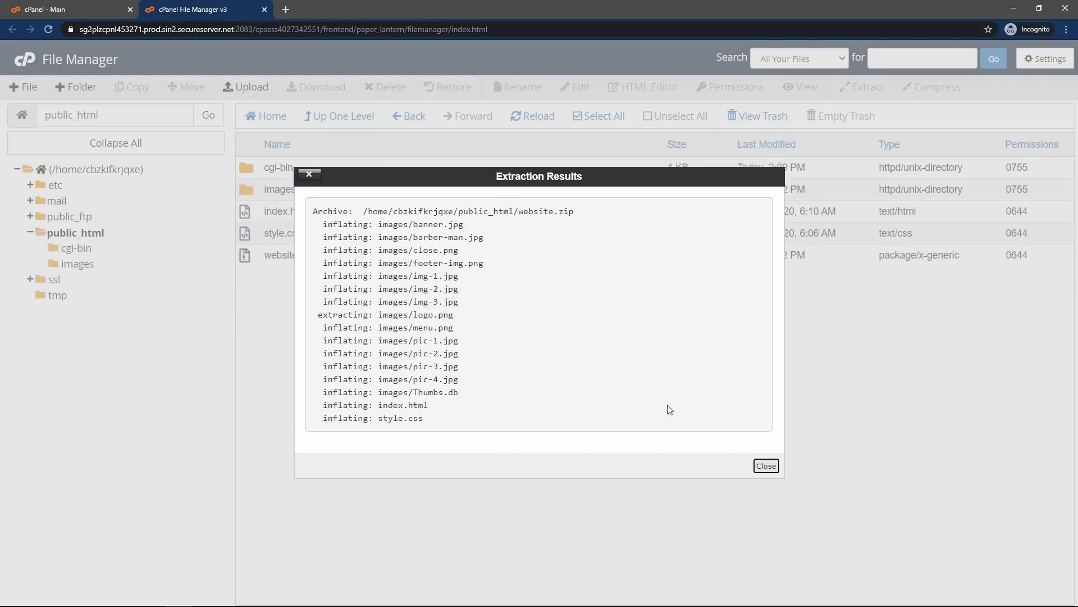
pyautogui.click(765, 467)
pyautogui.click(765, 467)
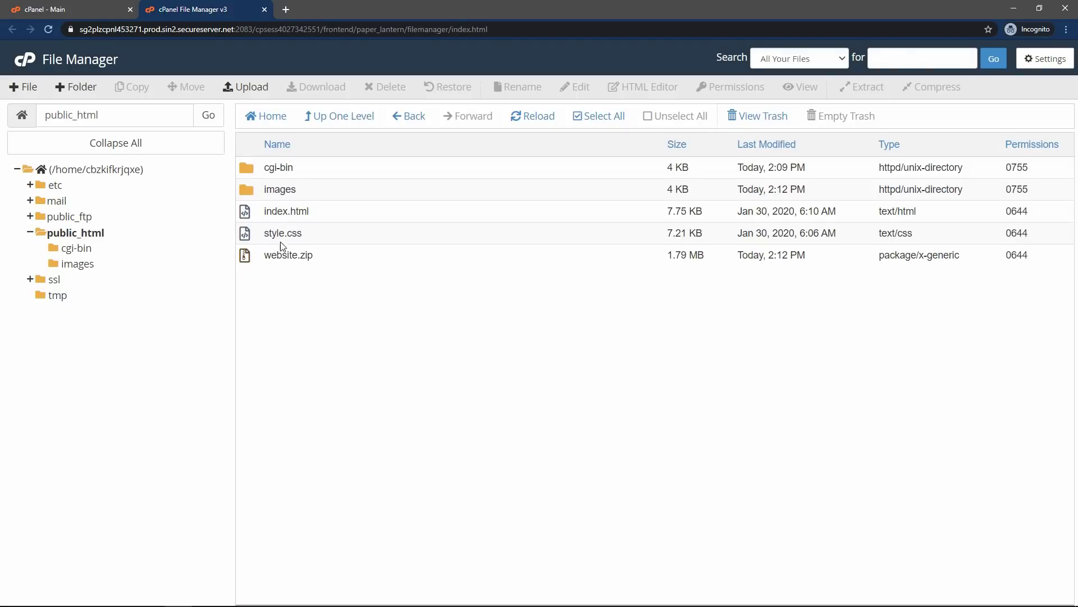
# - Delete website.zip, leaving images, index.html and style.css in public_html
pyautogui.click(268, 189)
pyautogui.click(283, 212)
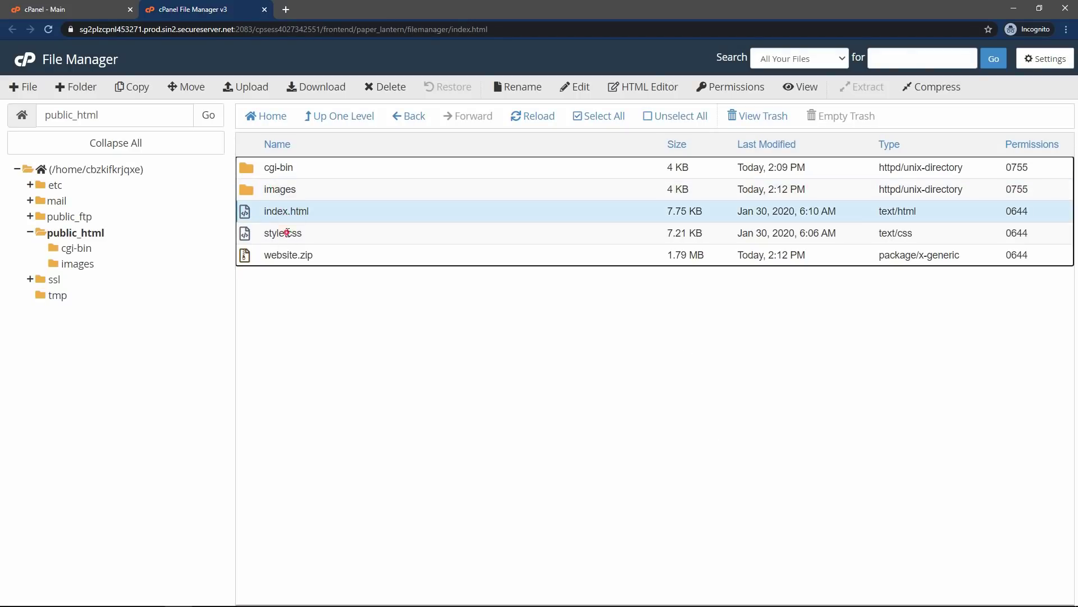
pyautogui.click(287, 233)
pyautogui.click(279, 257)
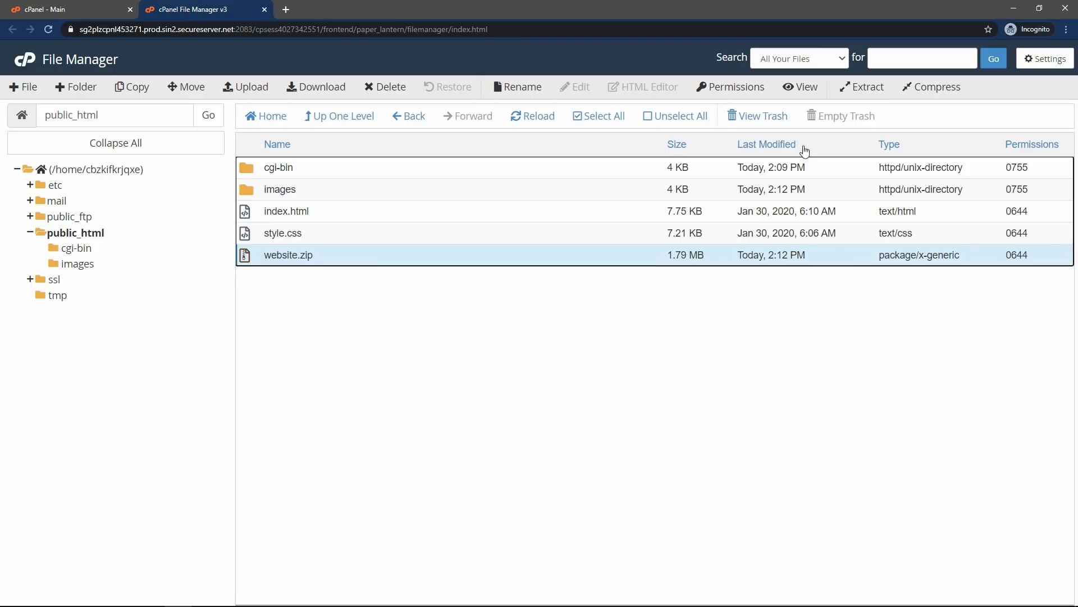
pyautogui.click(387, 89)
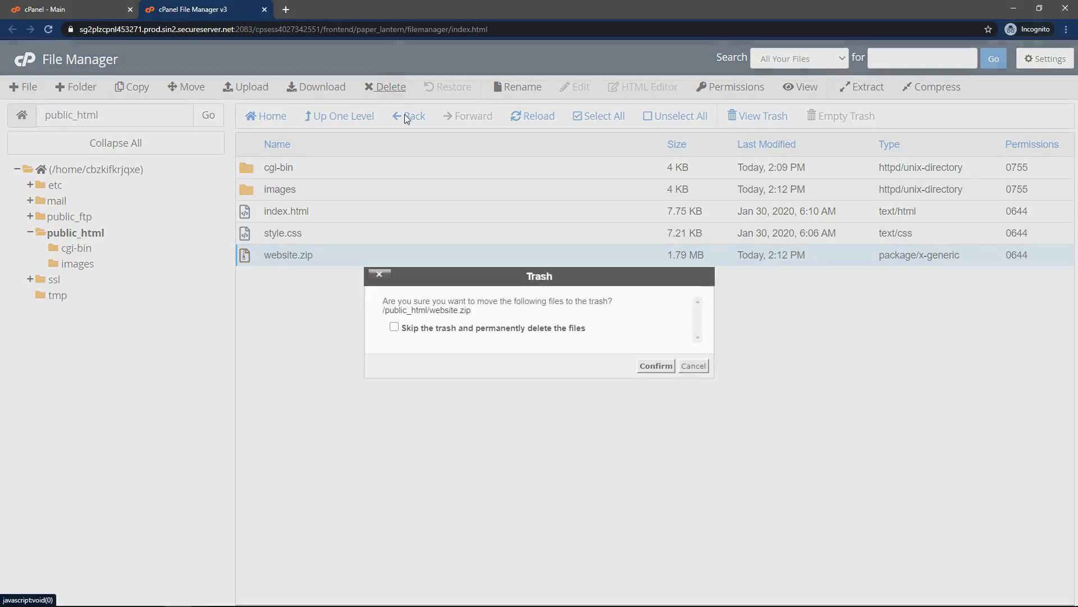
pyautogui.click(655, 365)
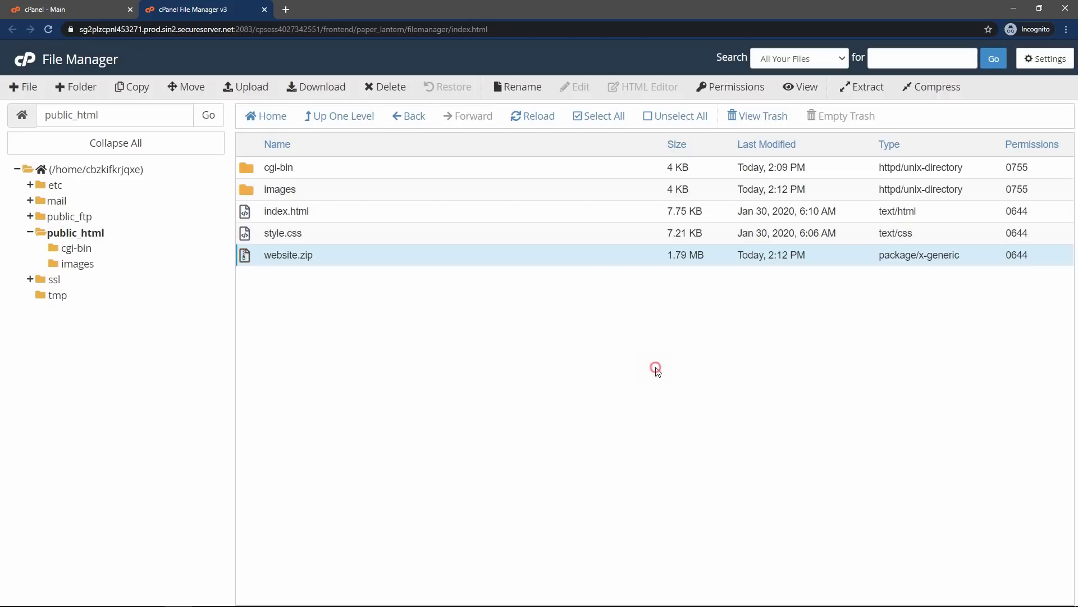
pyautogui.click(289, 231)
pyautogui.click(300, 209)
pyautogui.click(299, 189)
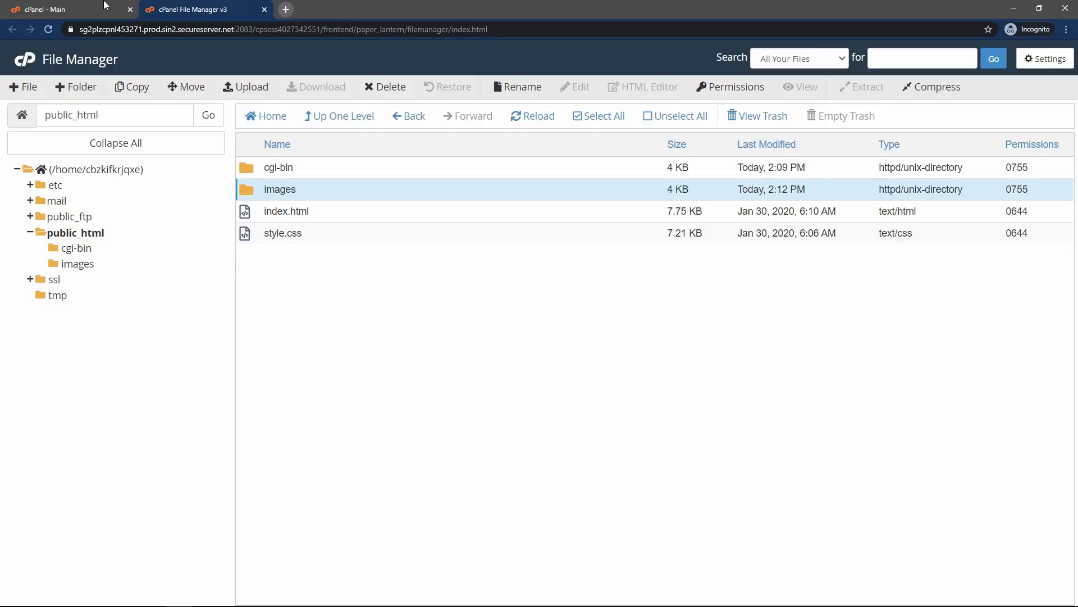
# - Load barberstore.live in a new Chrome tab
pyautogui.click(291, 9)
pyautogui.write('barberstore.live')
pyautogui.press('Return')
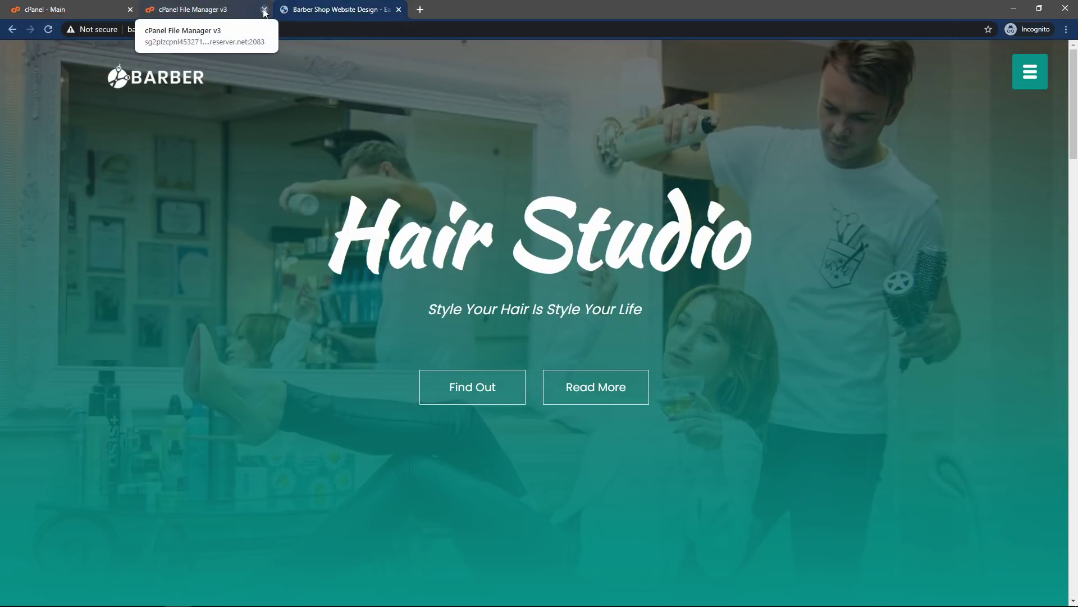
# - Close the cPanel File Manager and cPanel Main tabs, leaving the live site open
pyautogui.click(264, 9)
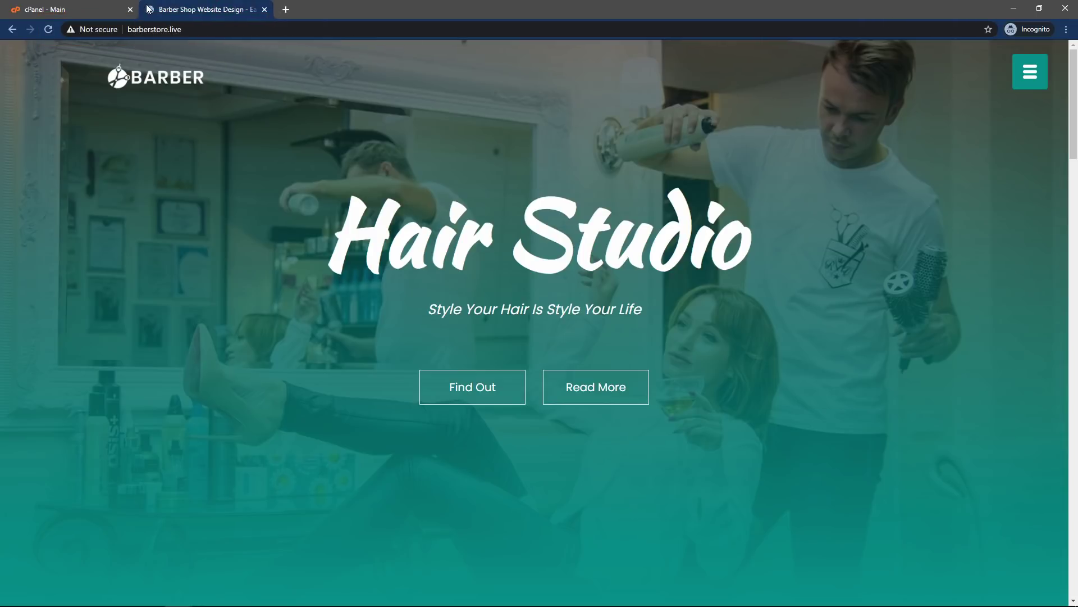
pyautogui.click(130, 9)
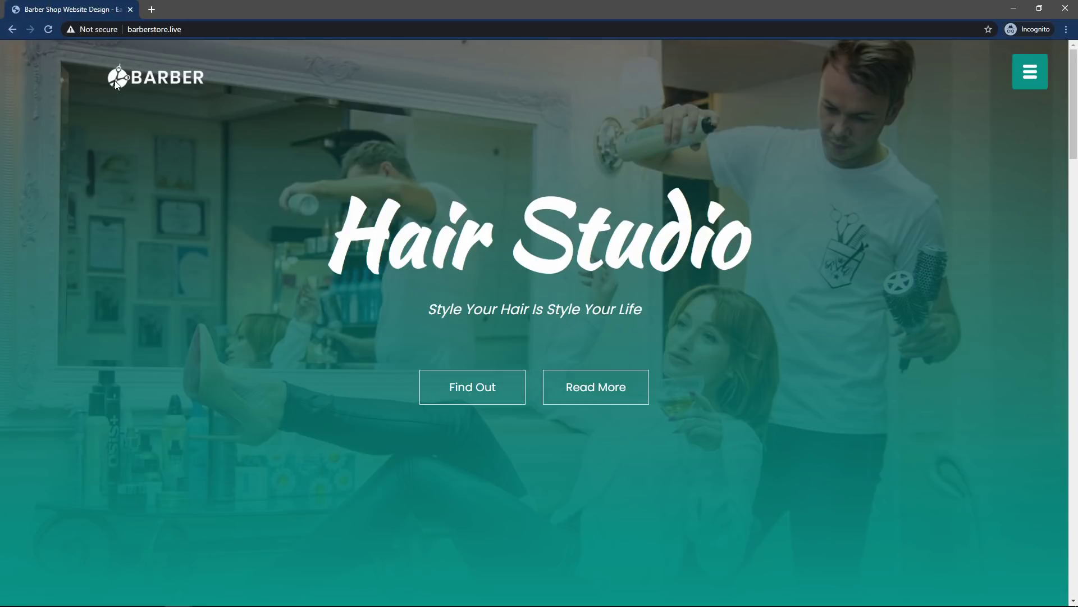
pyautogui.click(223, 29)
pyautogui.click(240, 33)
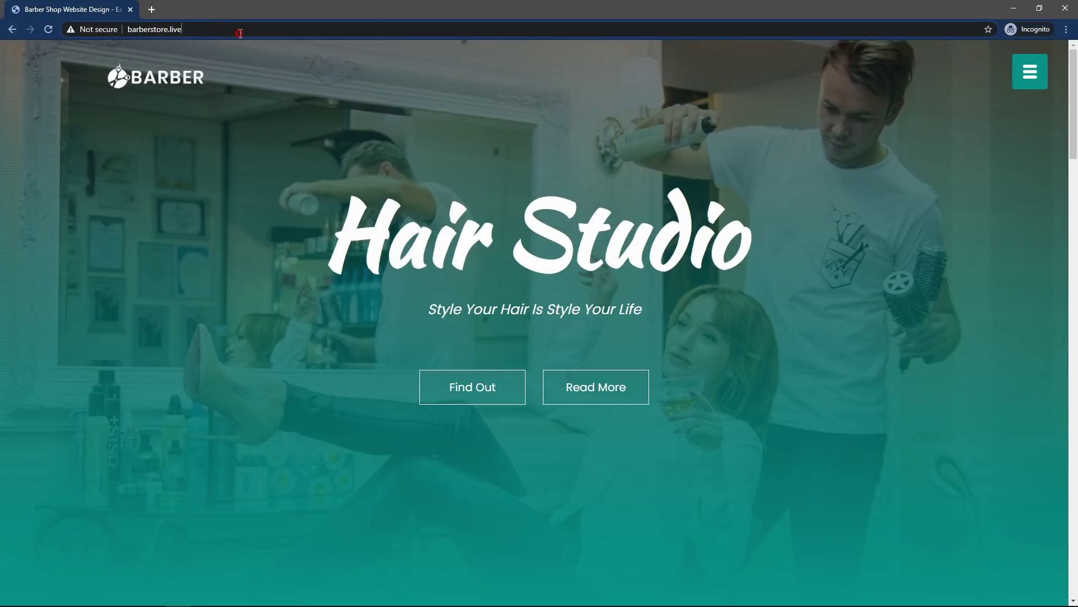
pyautogui.click(222, 30)
pyautogui.click(232, 30)
pyautogui.moveTo(1073, 119); pyautogui.dragTo(1076, 92)
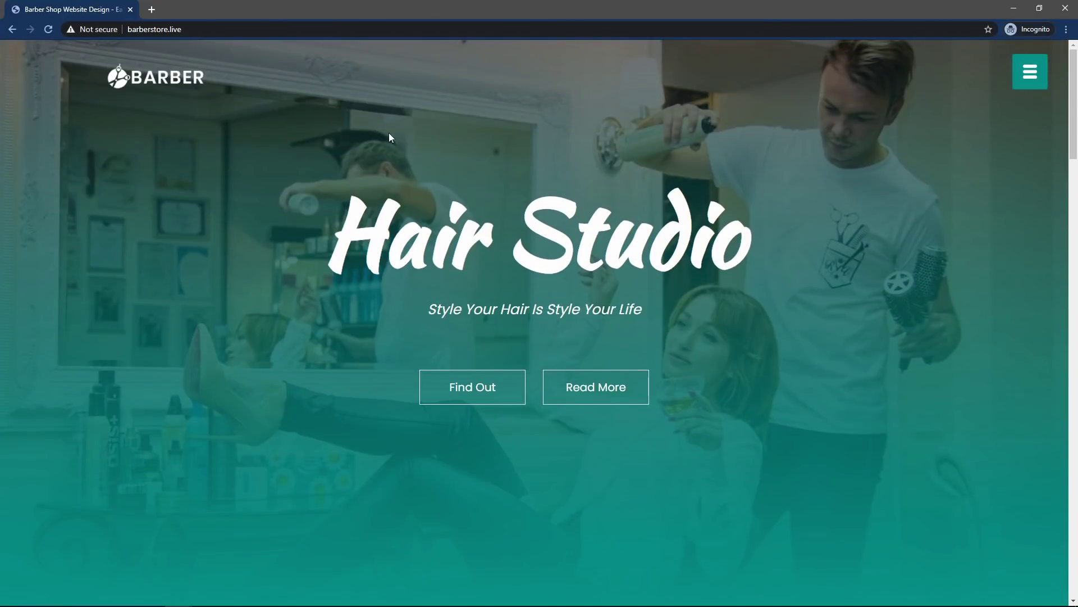